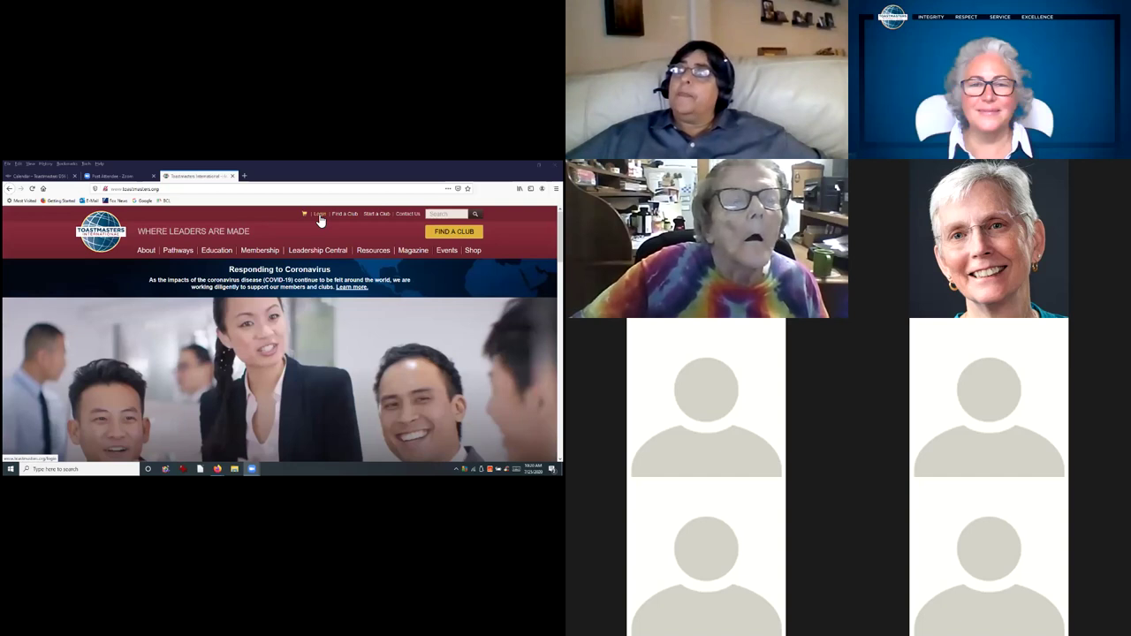
- Try to log in to the Toastmasters International site with the saved member e-mail and password
click(321, 215)
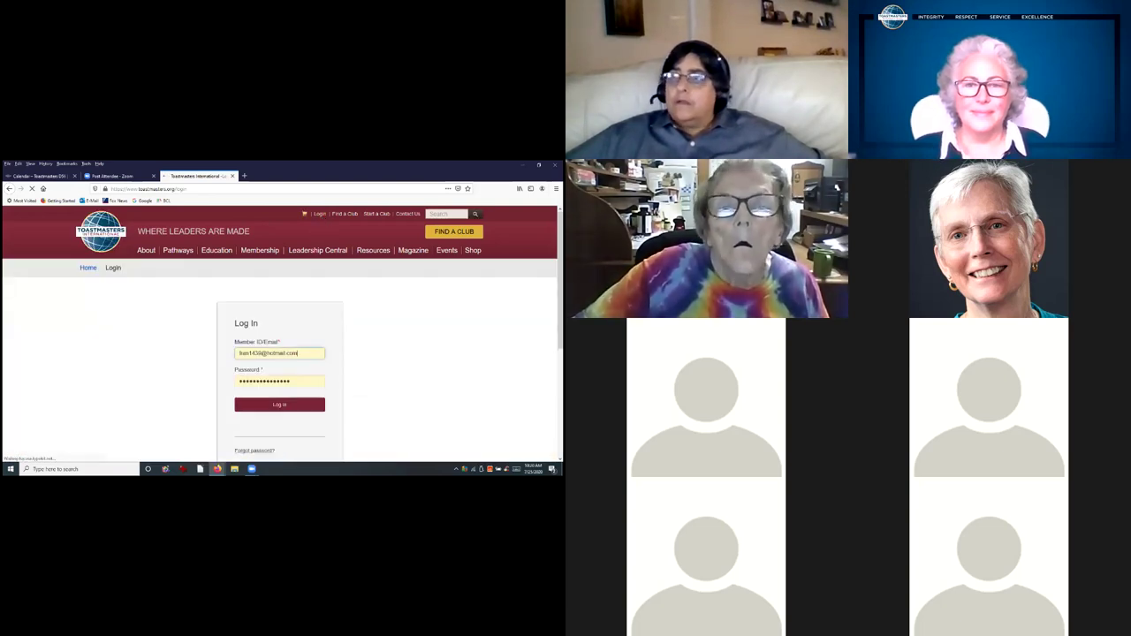
click(303, 353)
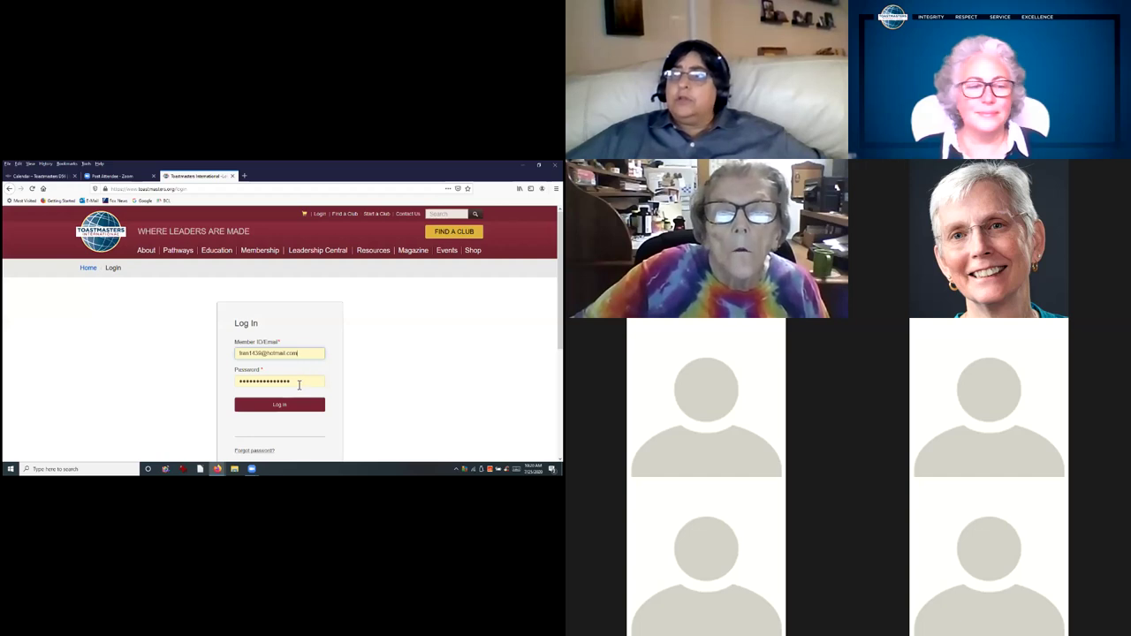
click(255, 410)
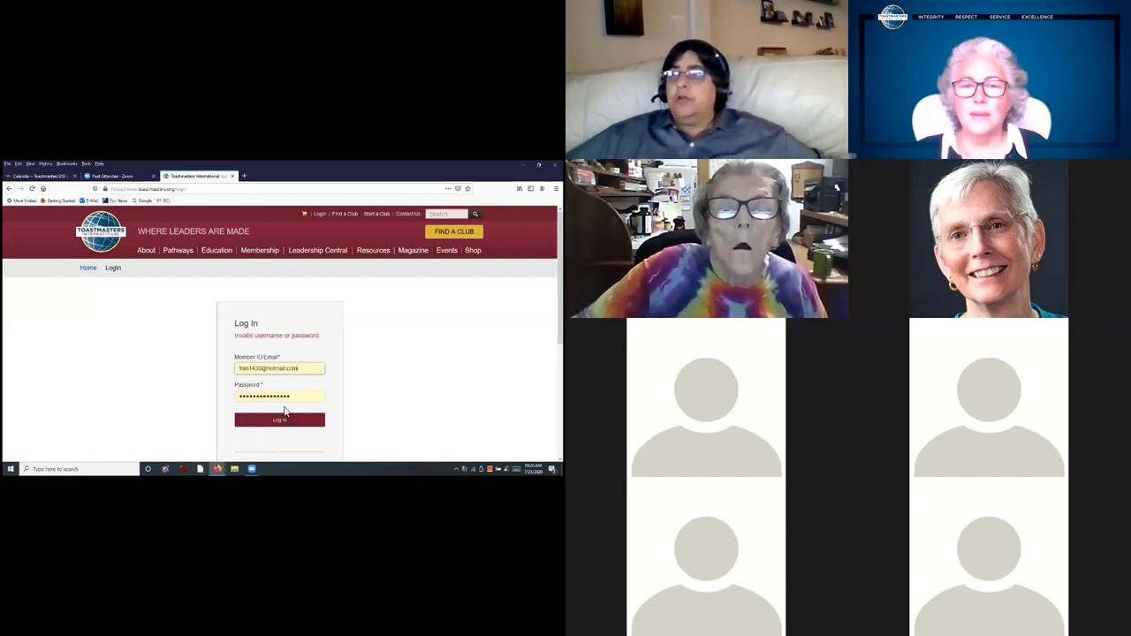
- Try to log in again with a retyped account password, and decline updating the saved login in the browser
double_click(293, 399)
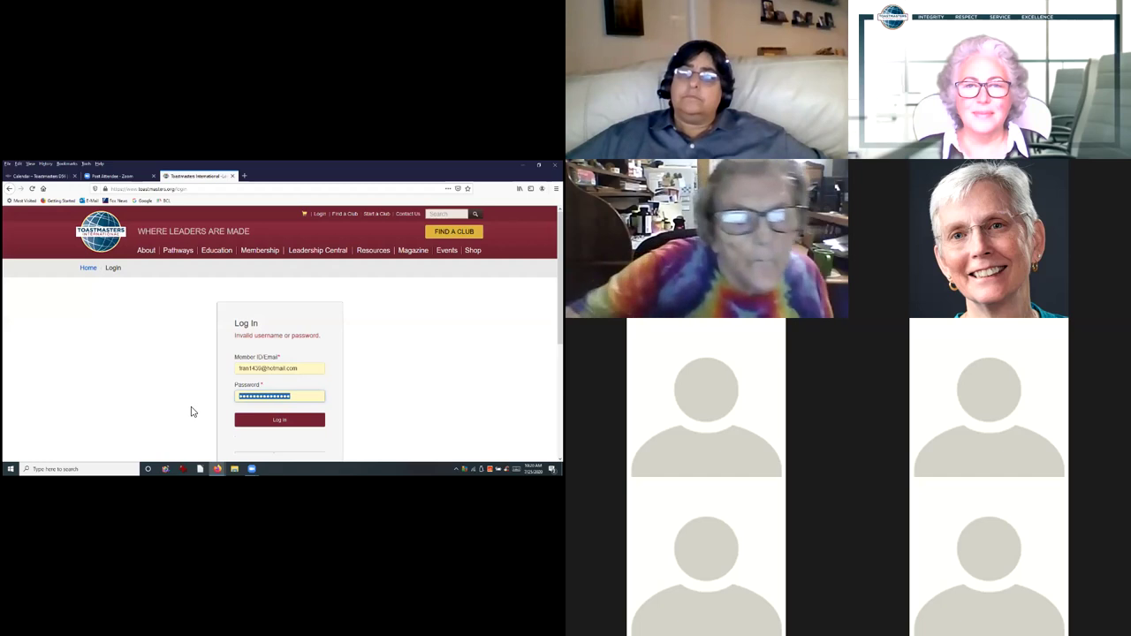
text(•••)
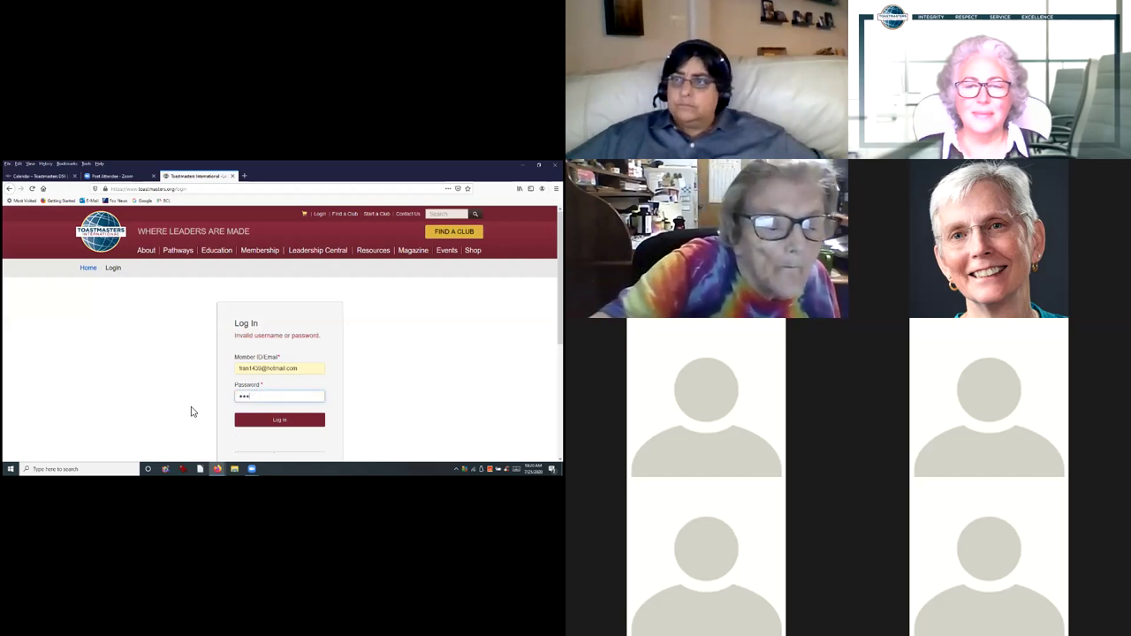
text(•)
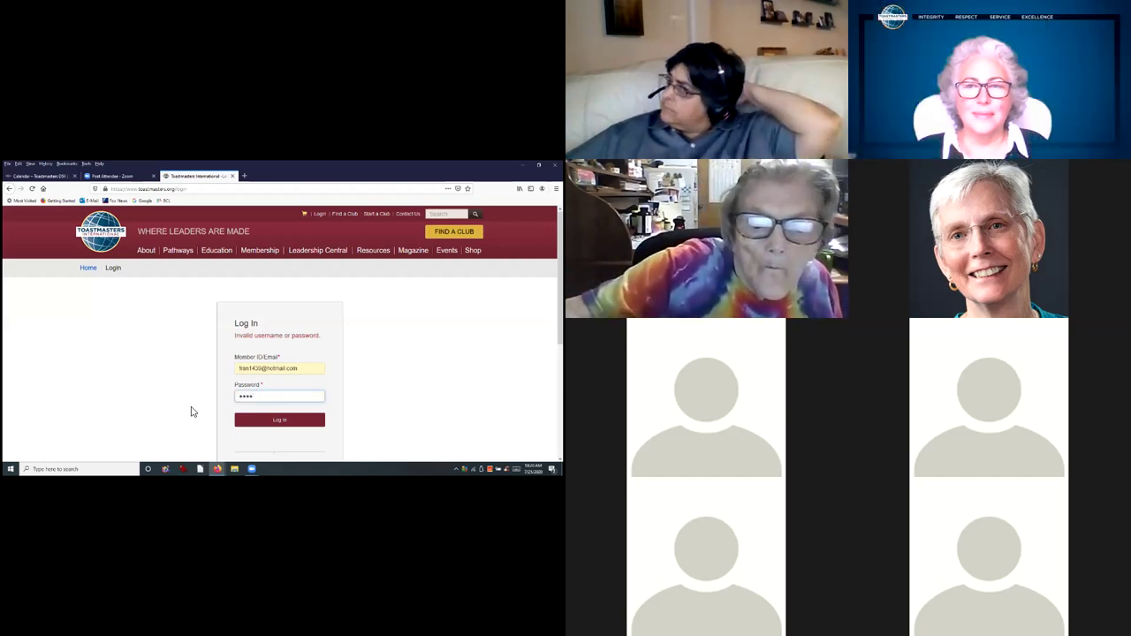
text(••••)
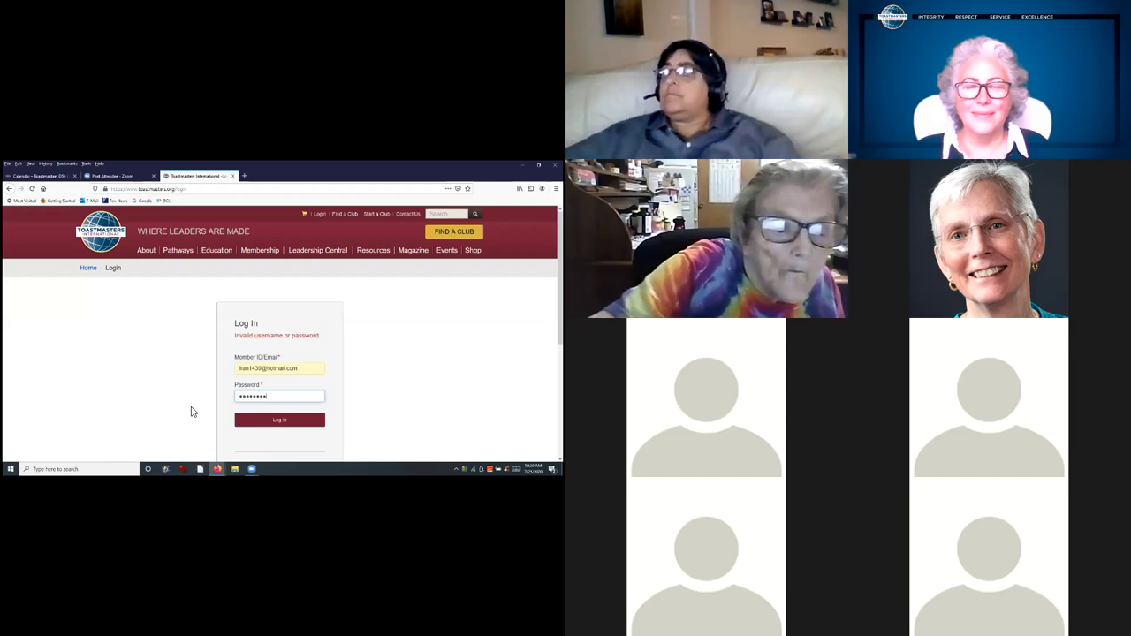
text(••)
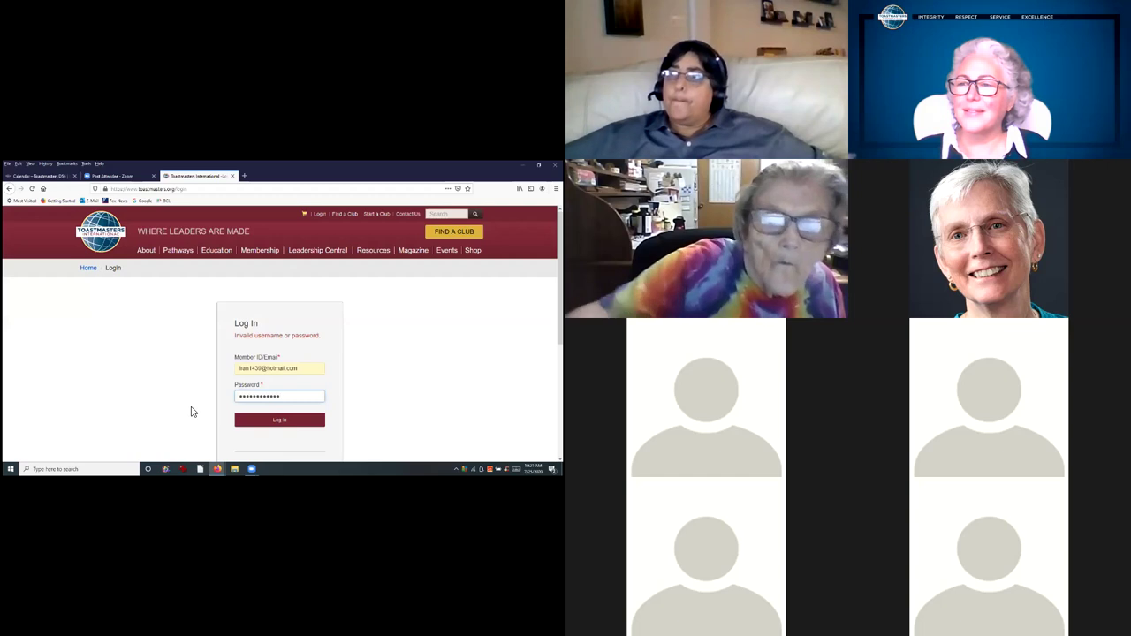
text(•)
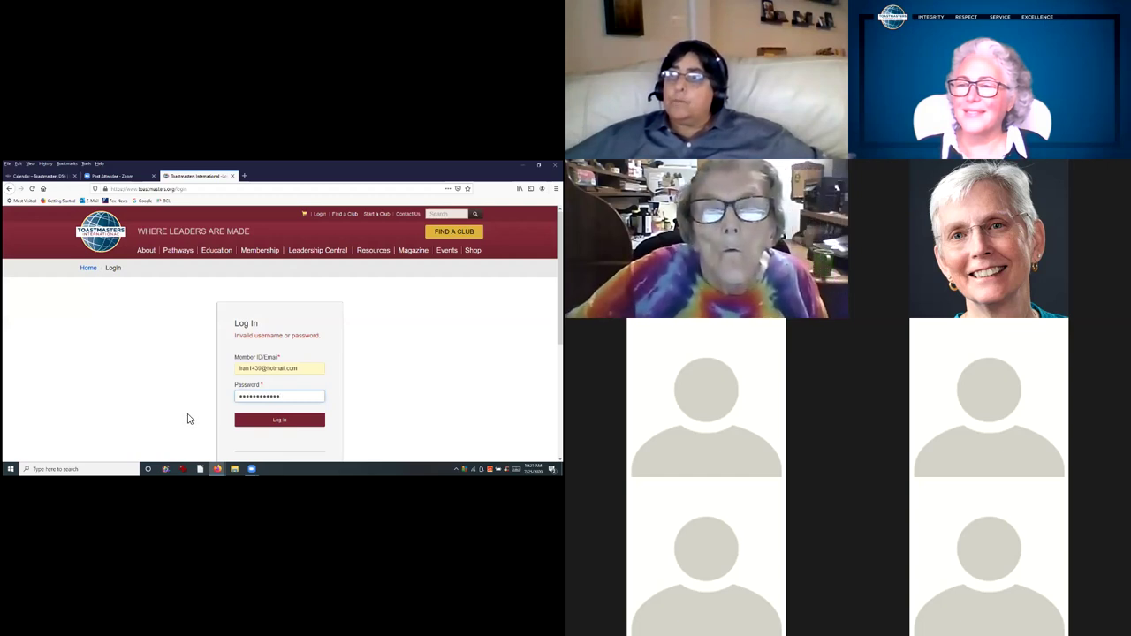
click(275, 423)
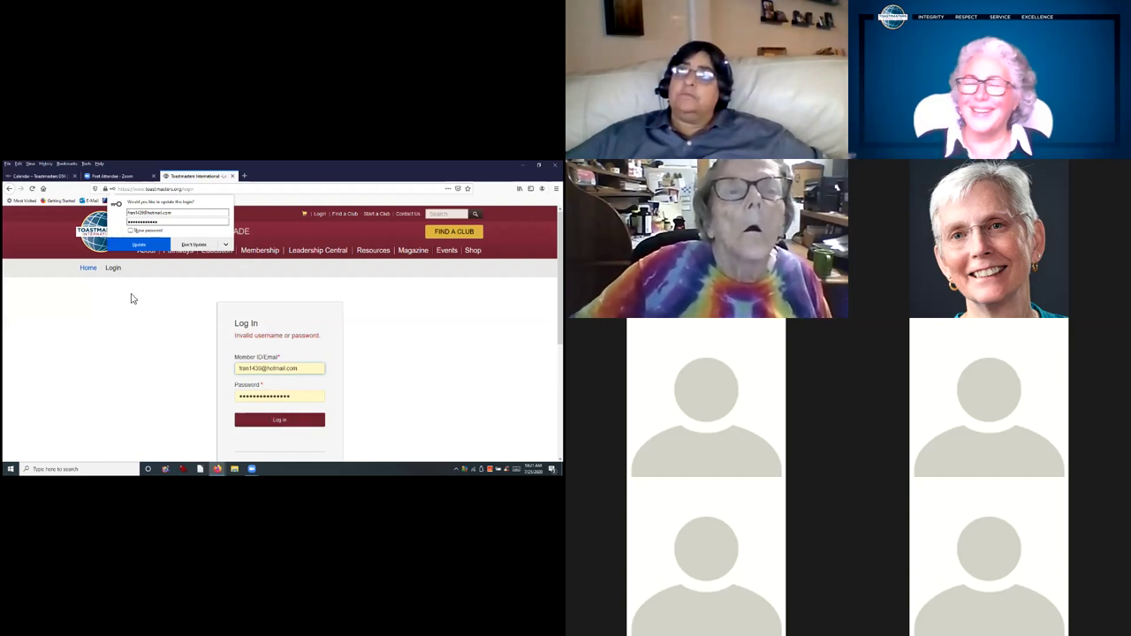
click(194, 245)
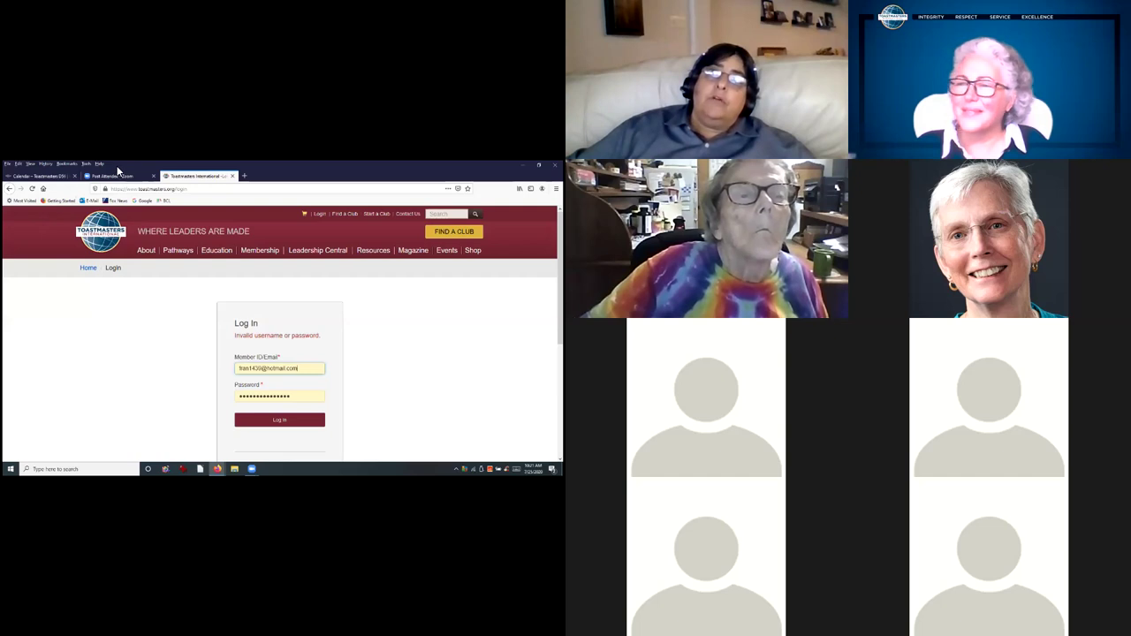
- Open the Outlook inbox in a new browser tab and follow the reset link in the Toastmasters International password reset e-mail
click(40, 176)
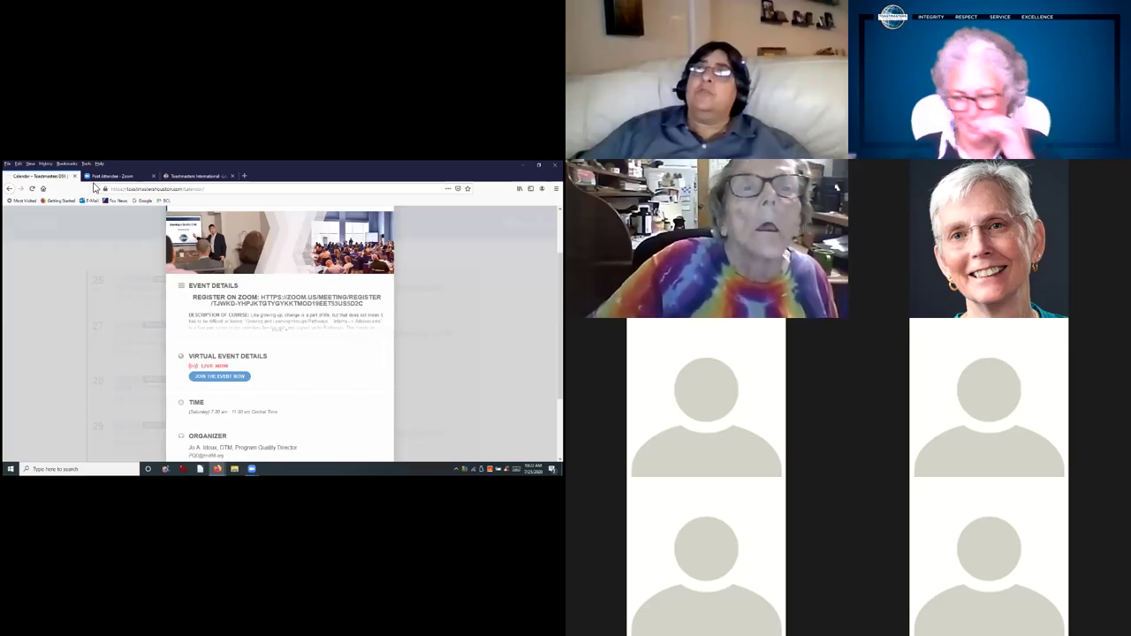
click(245, 178)
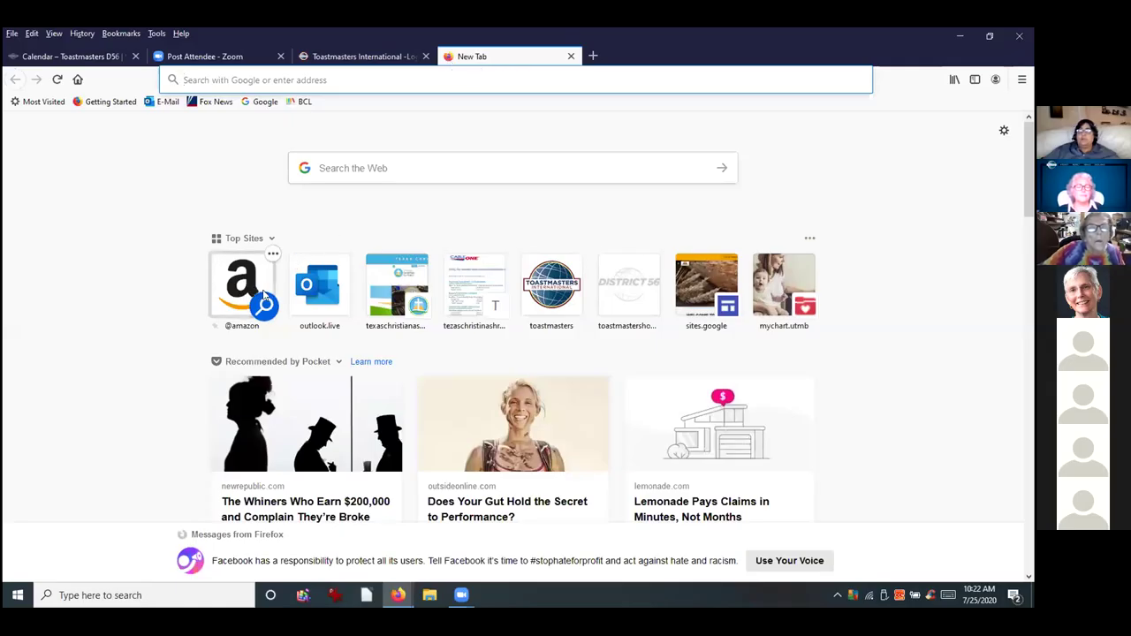
click(325, 291)
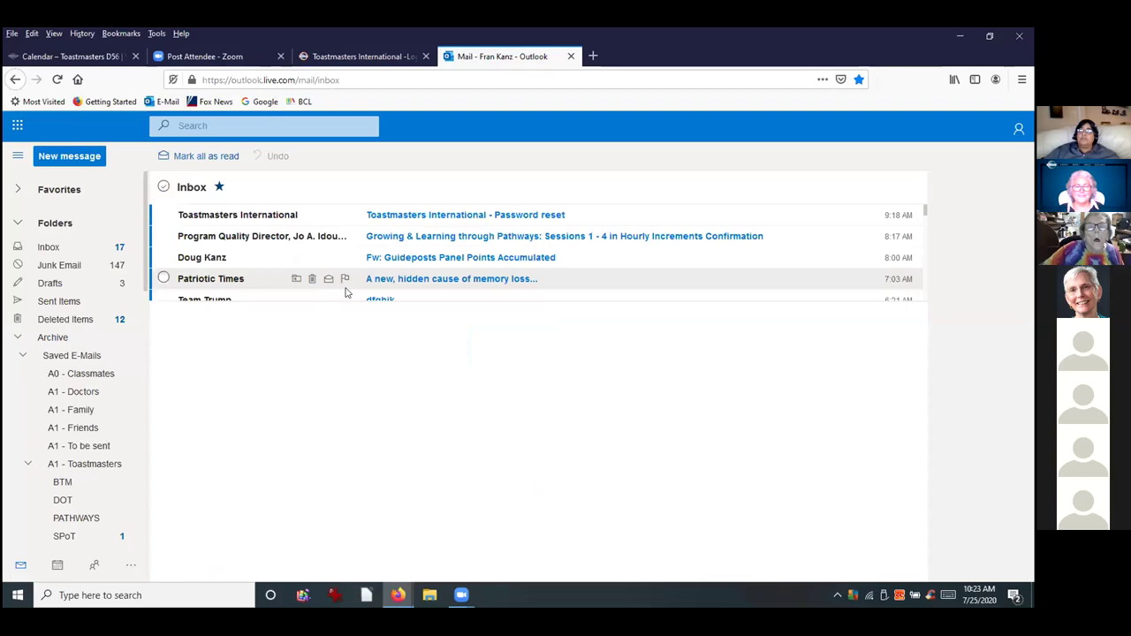
click(616, 219)
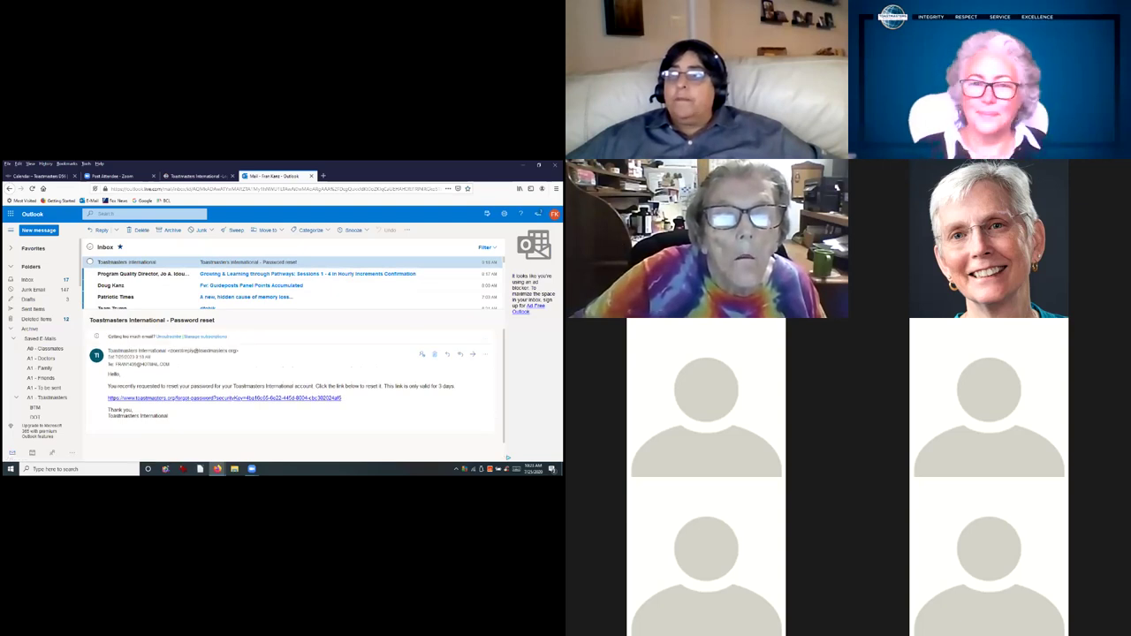
click(150, 398)
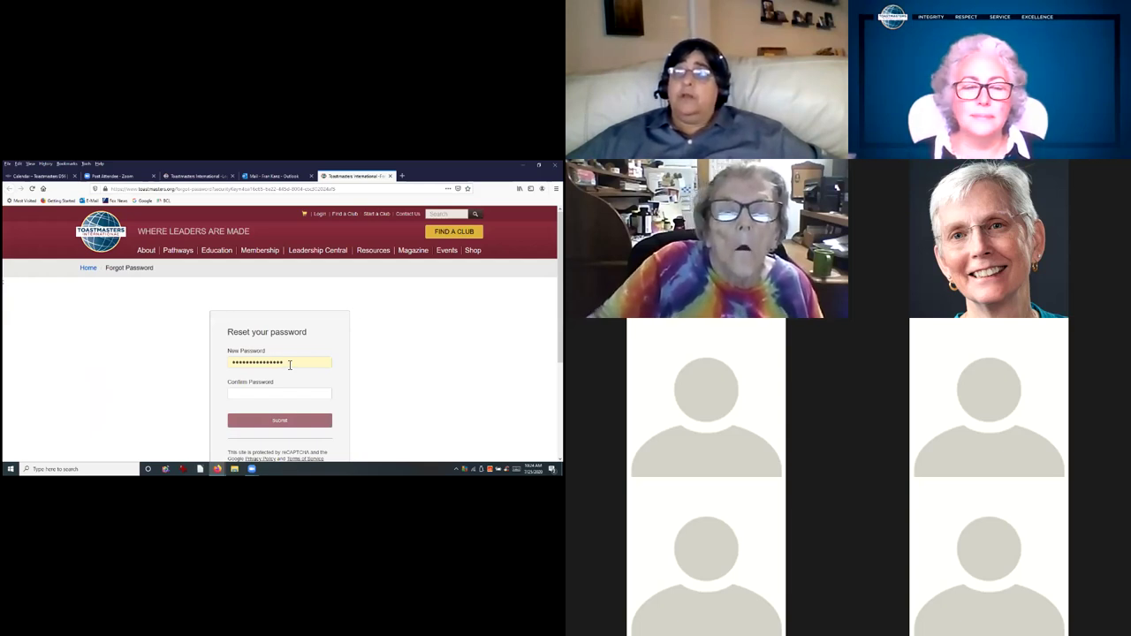
- Enter and confirm a new account password on the reset form, submit it, and save the password in the browser
key(ctrl+a)
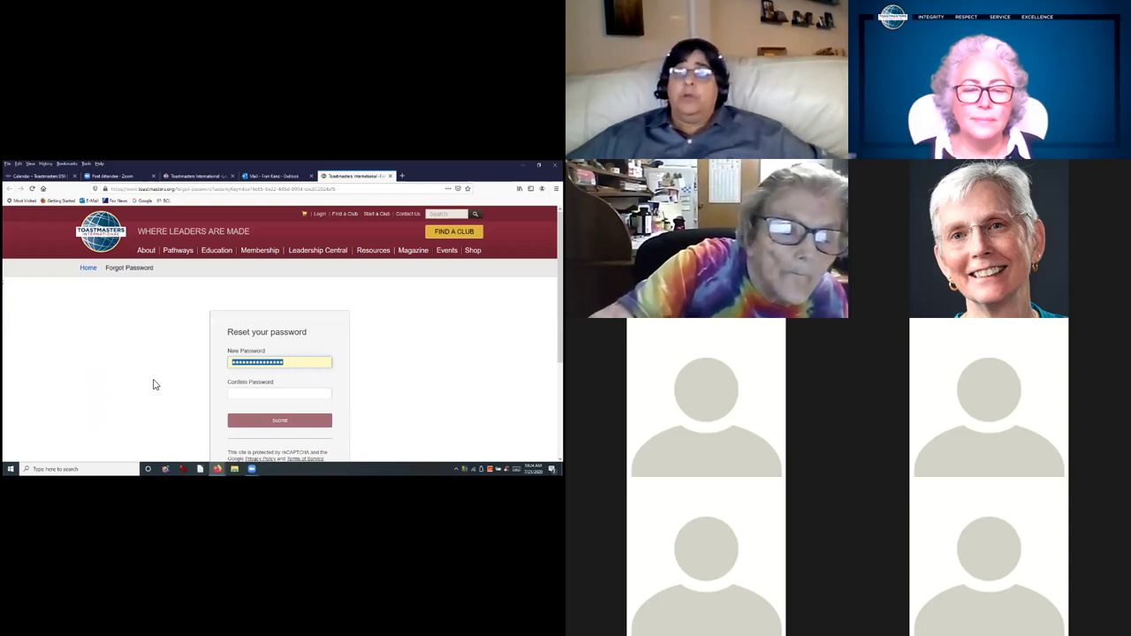
text(••••••••)
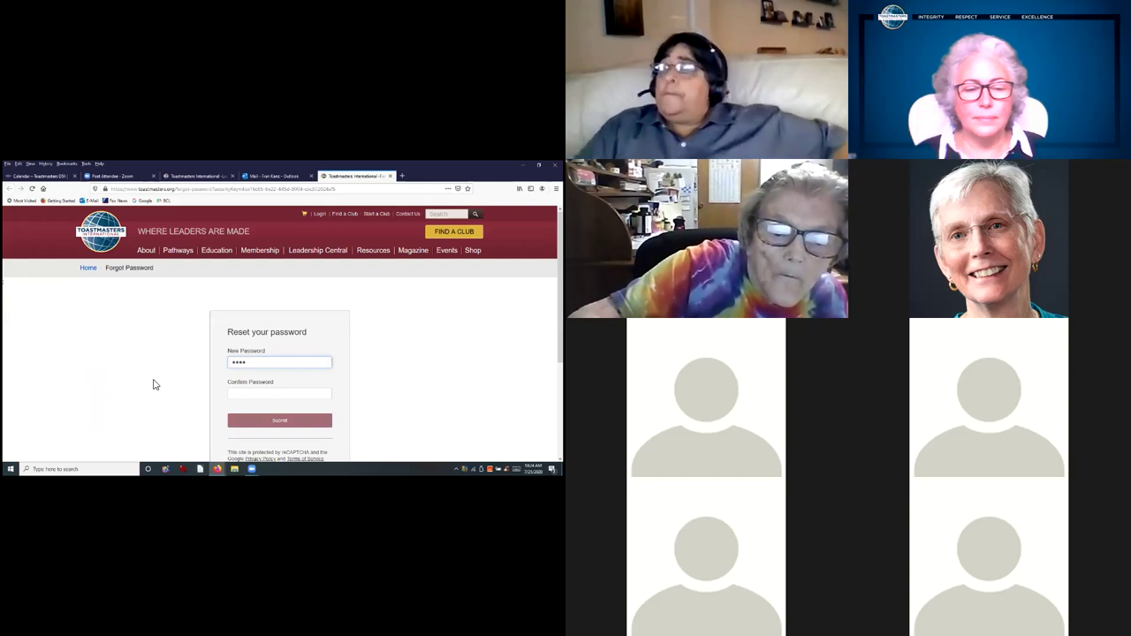
text(•)
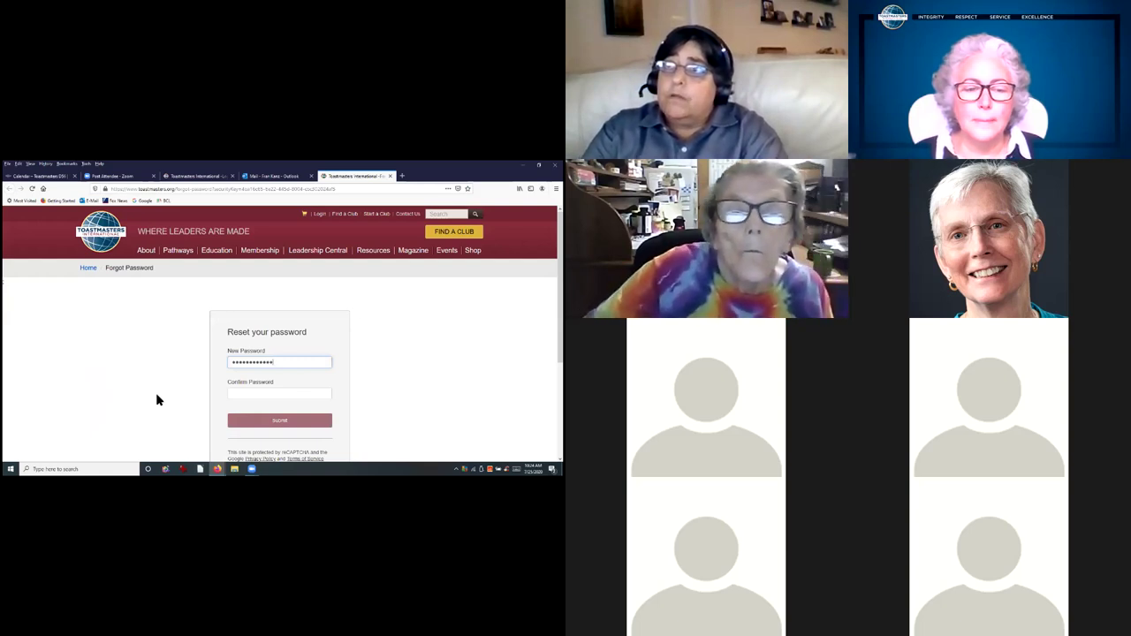
click(238, 397)
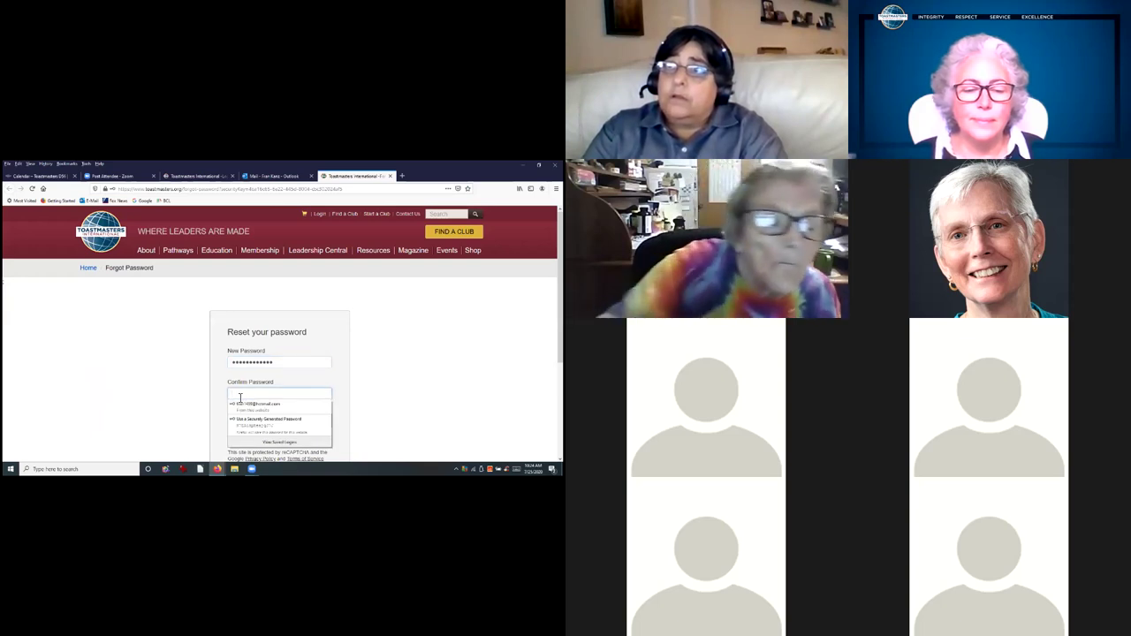
text(*)
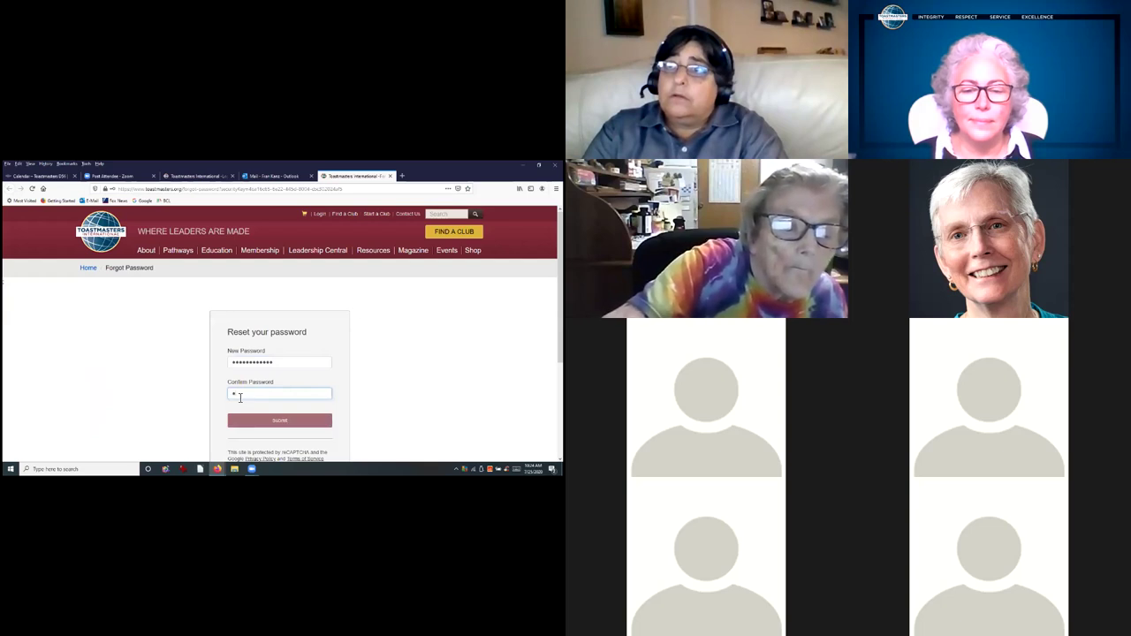
text(*)
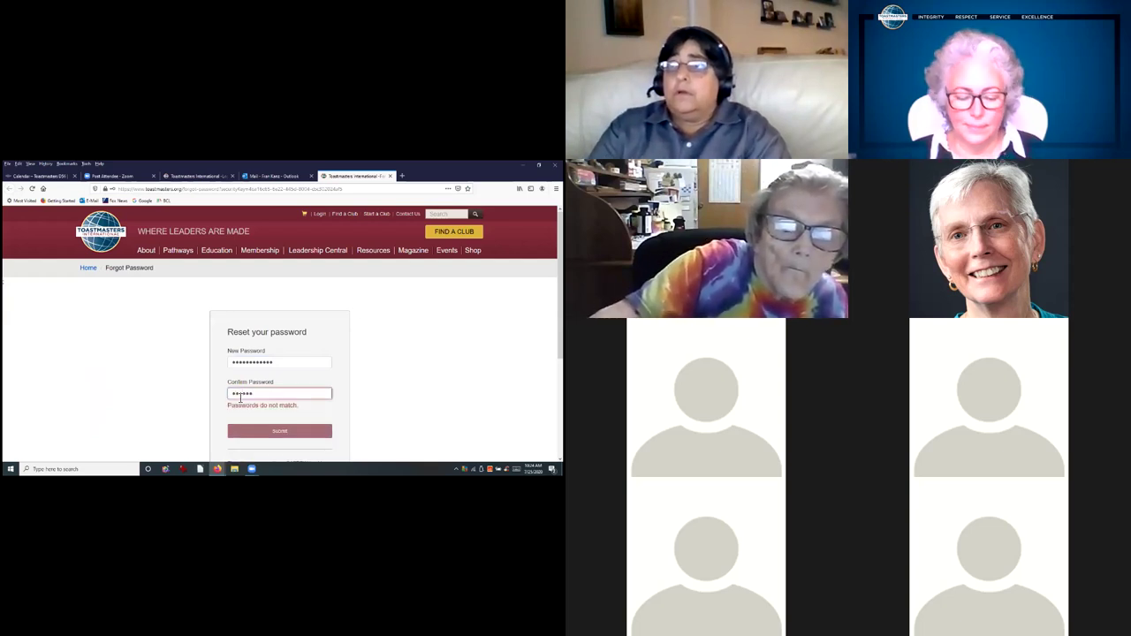
text(*)
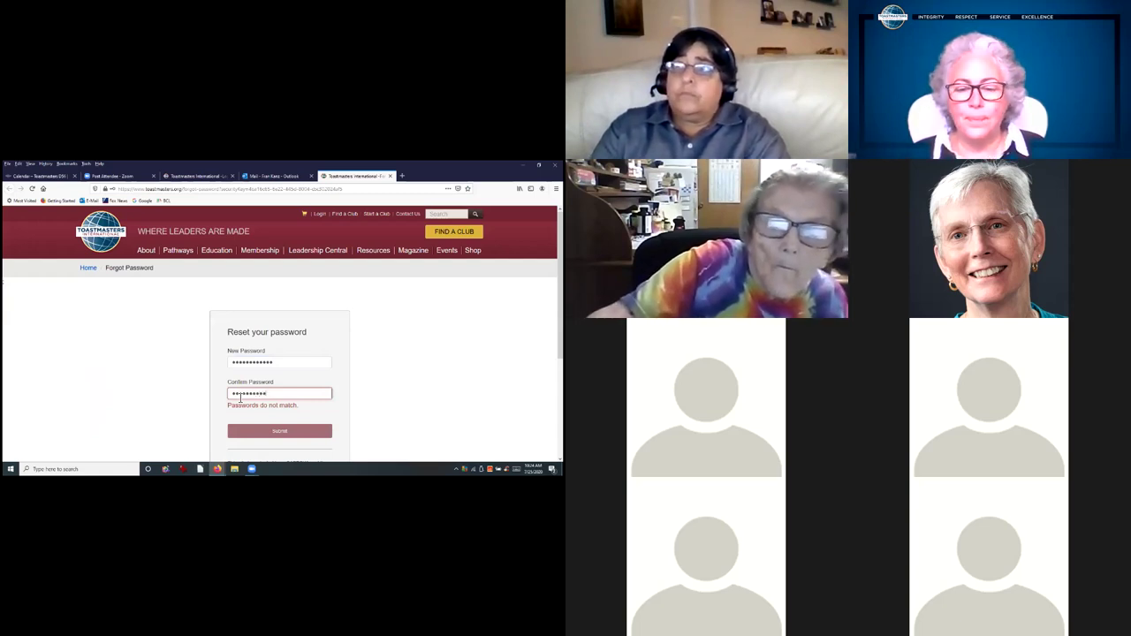
text(*)
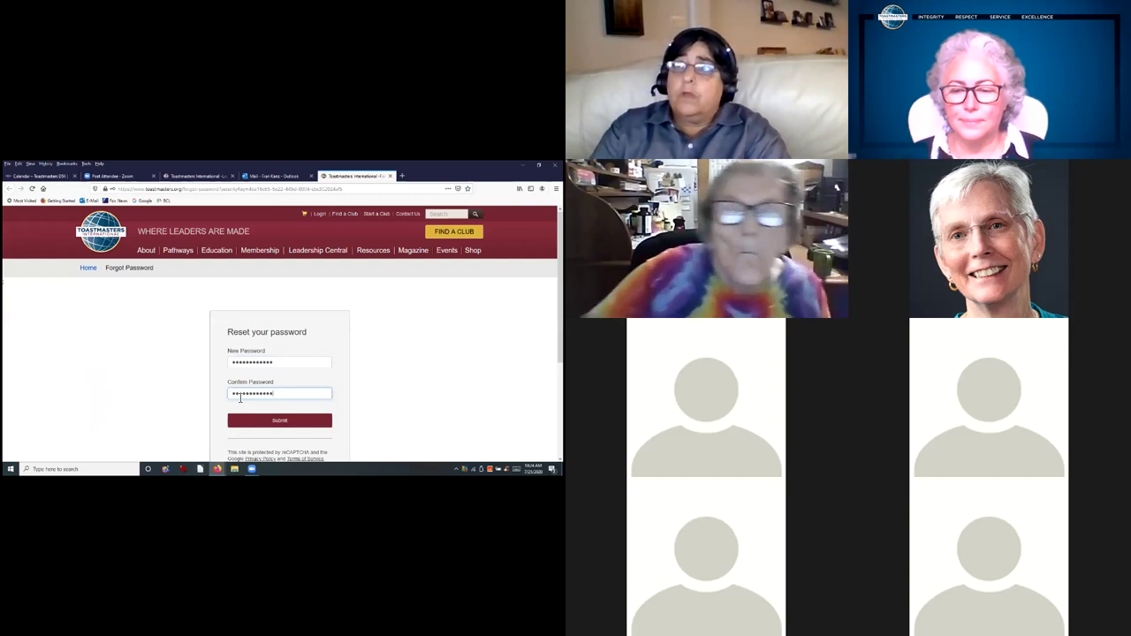
click(251, 423)
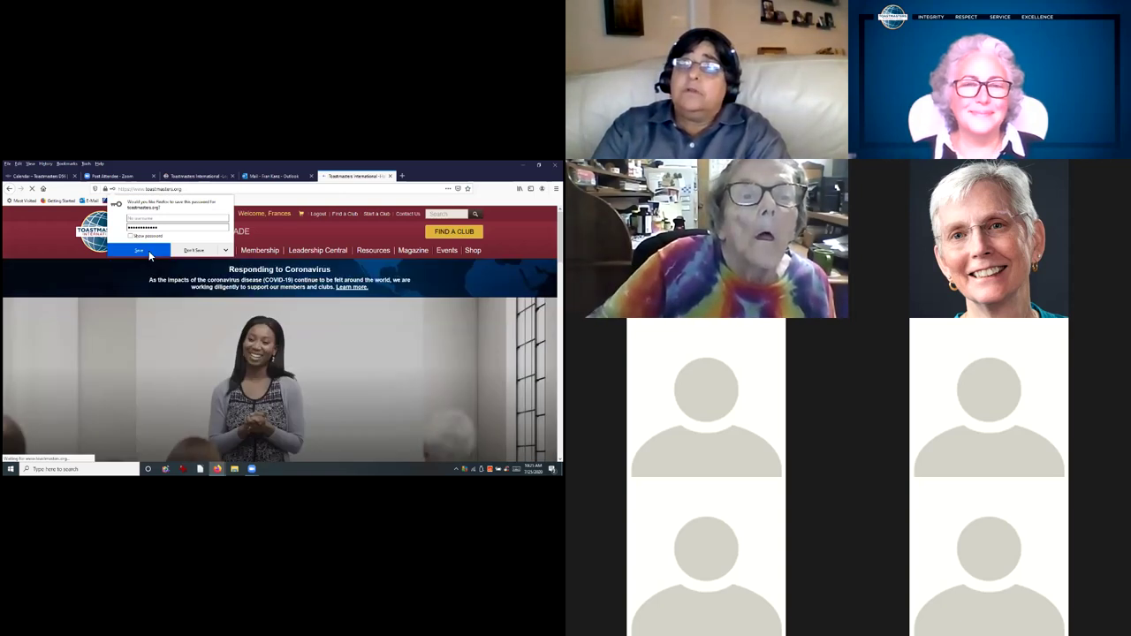
click(149, 251)
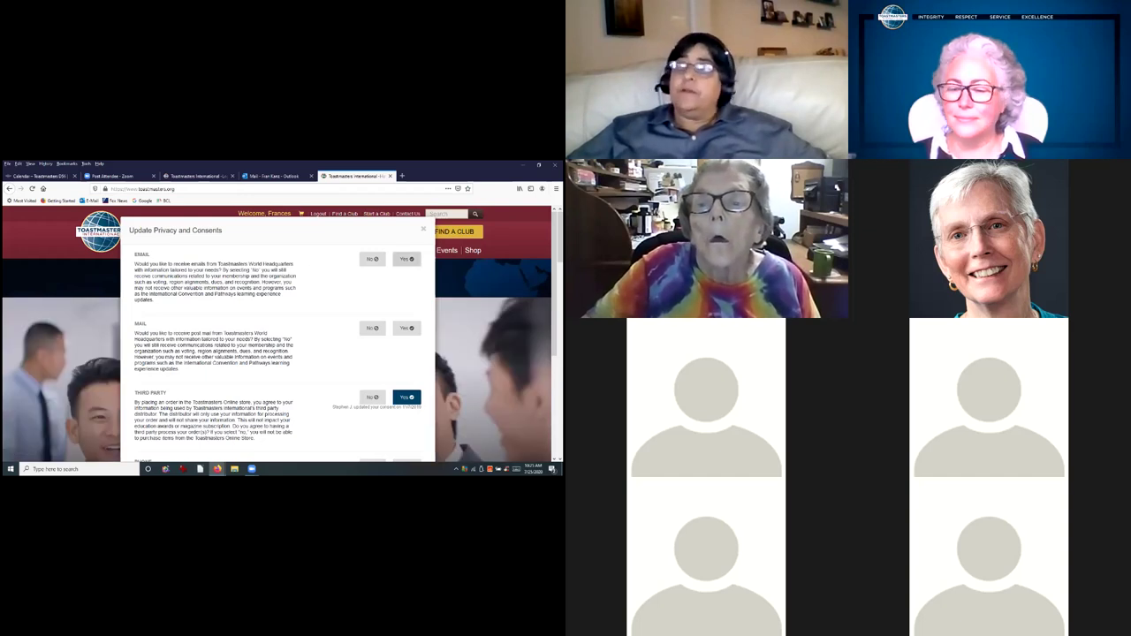
- Set the Email and Mail consents to Yes in the privacy and consents form and save it
click(406, 259)
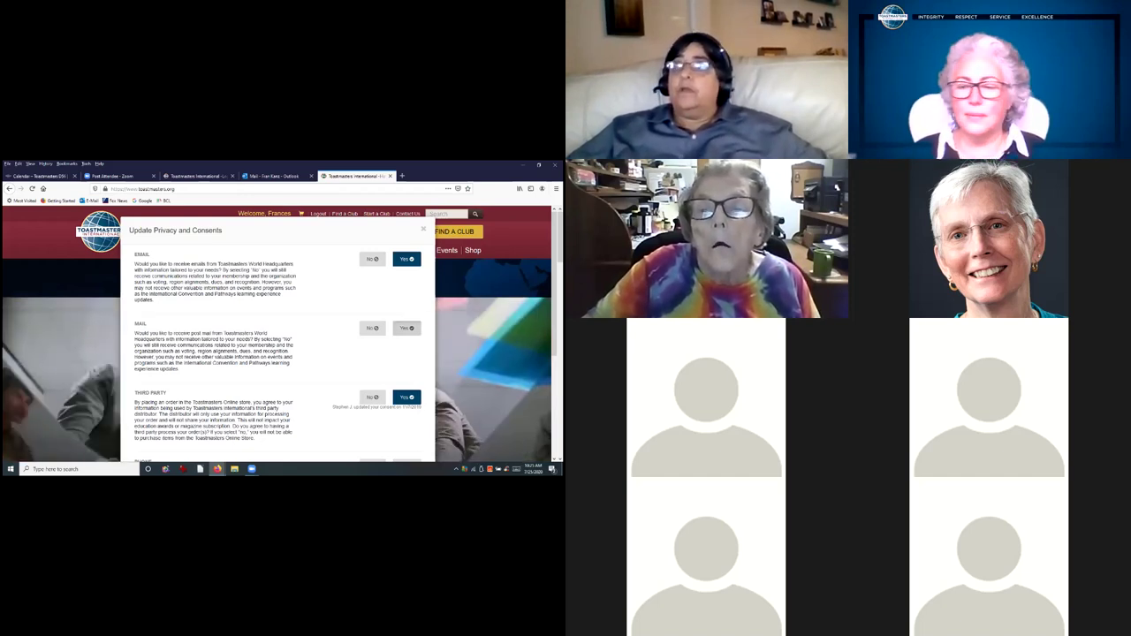
click(407, 327)
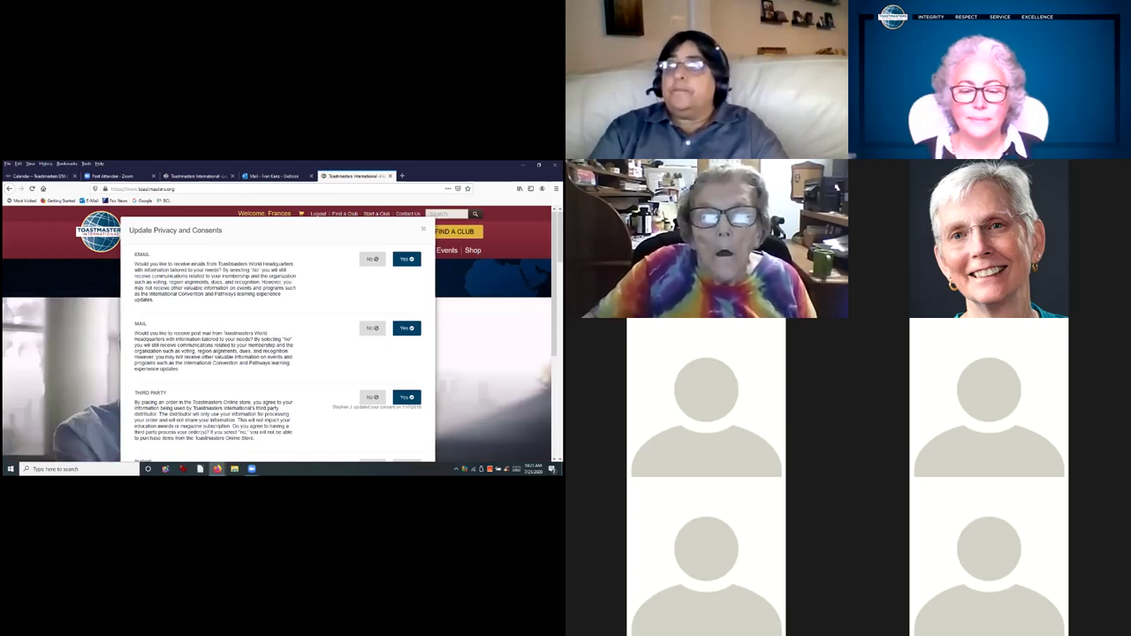
scroll(278, 336, down, 3)
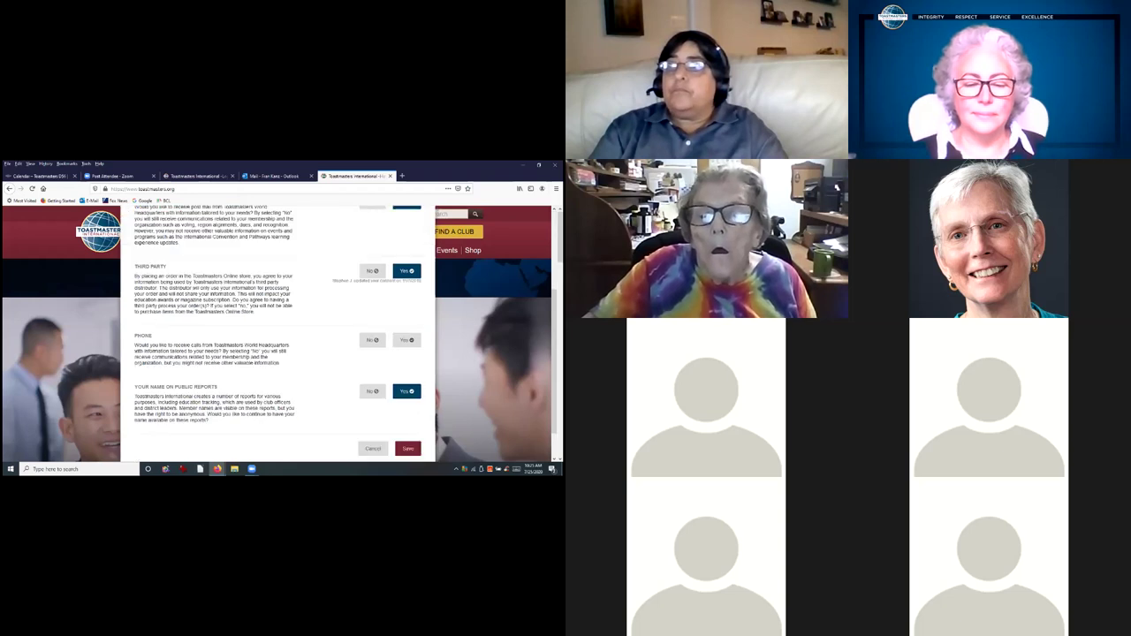
scroll(277, 336, down, 1)
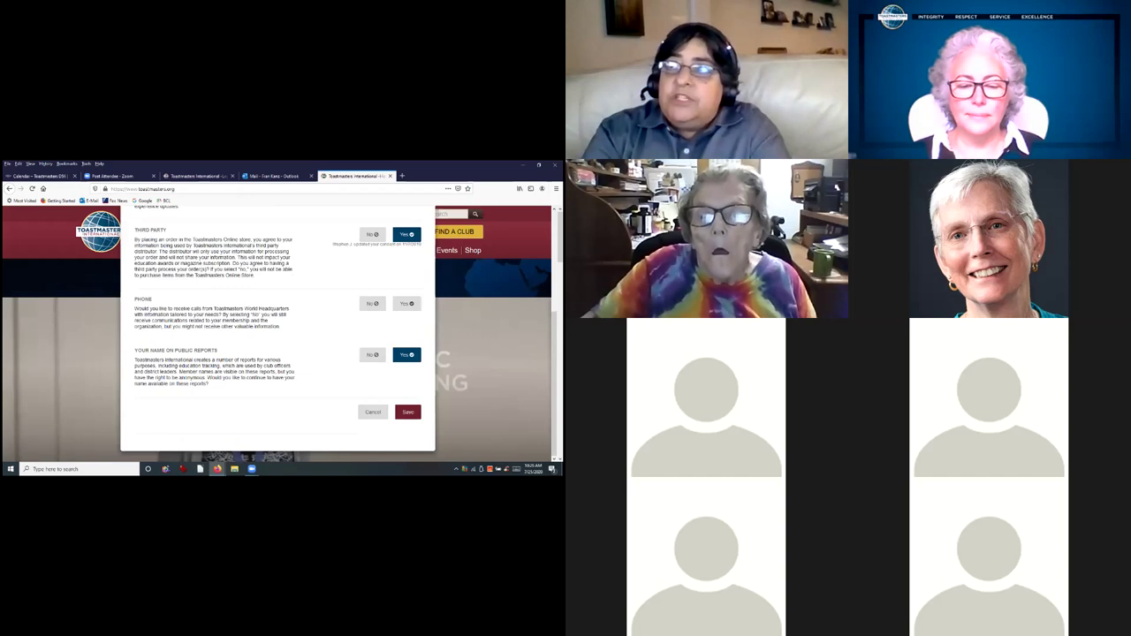
scroll(277, 336, down, 1)
scroll(278, 335, down, 3)
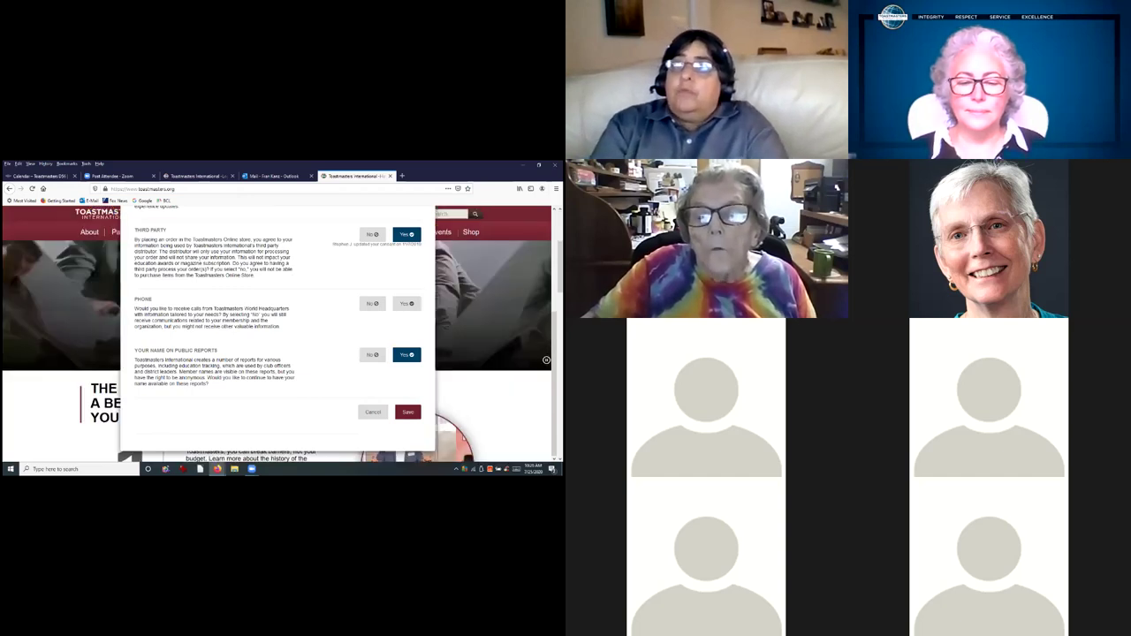
scroll(277, 336, down, 1)
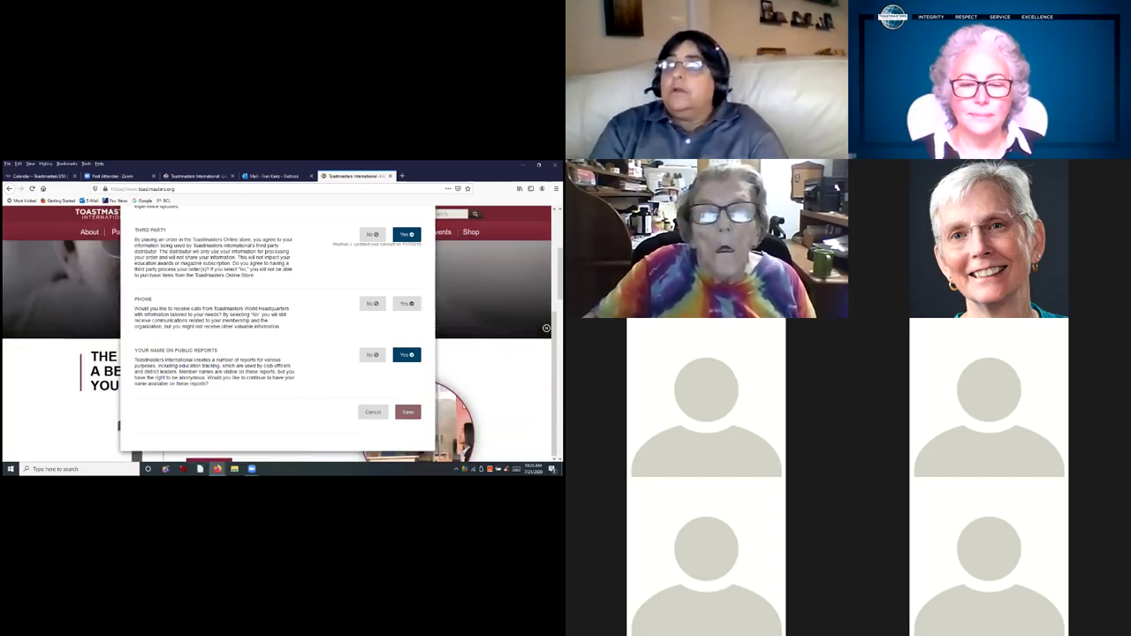
click(407, 412)
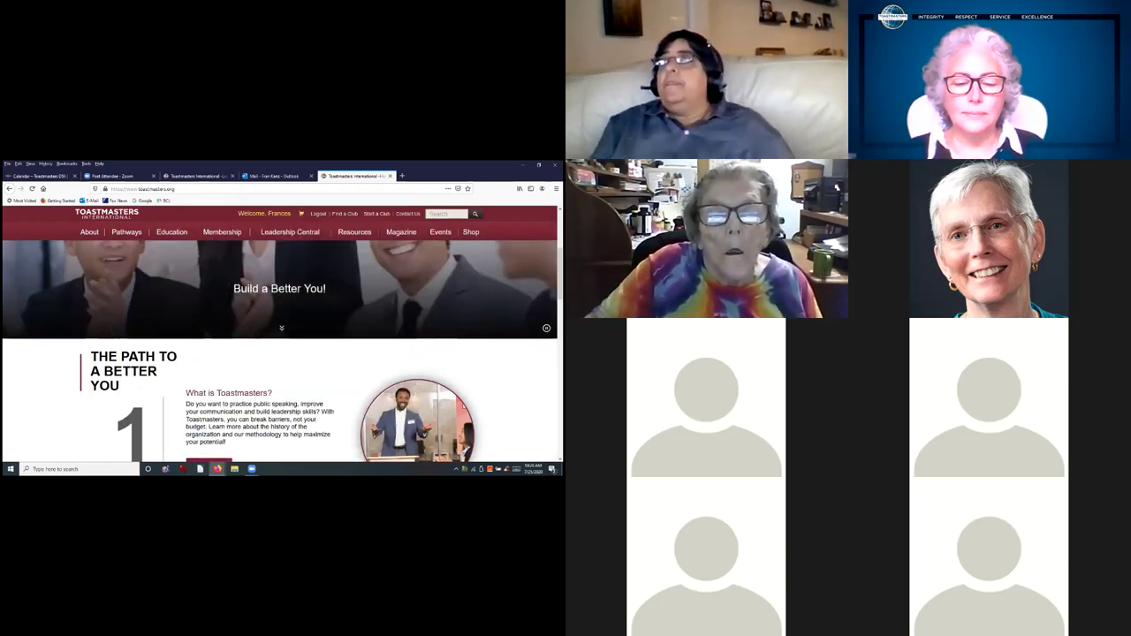
scroll(281, 353, down, 3)
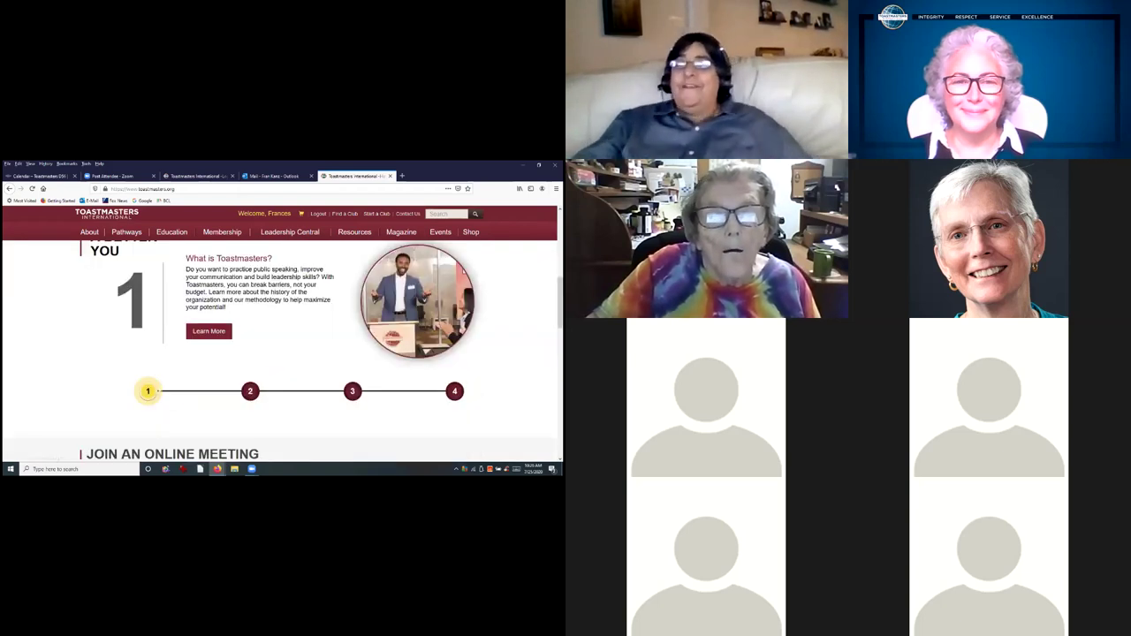
scroll(281, 354, down, 1)
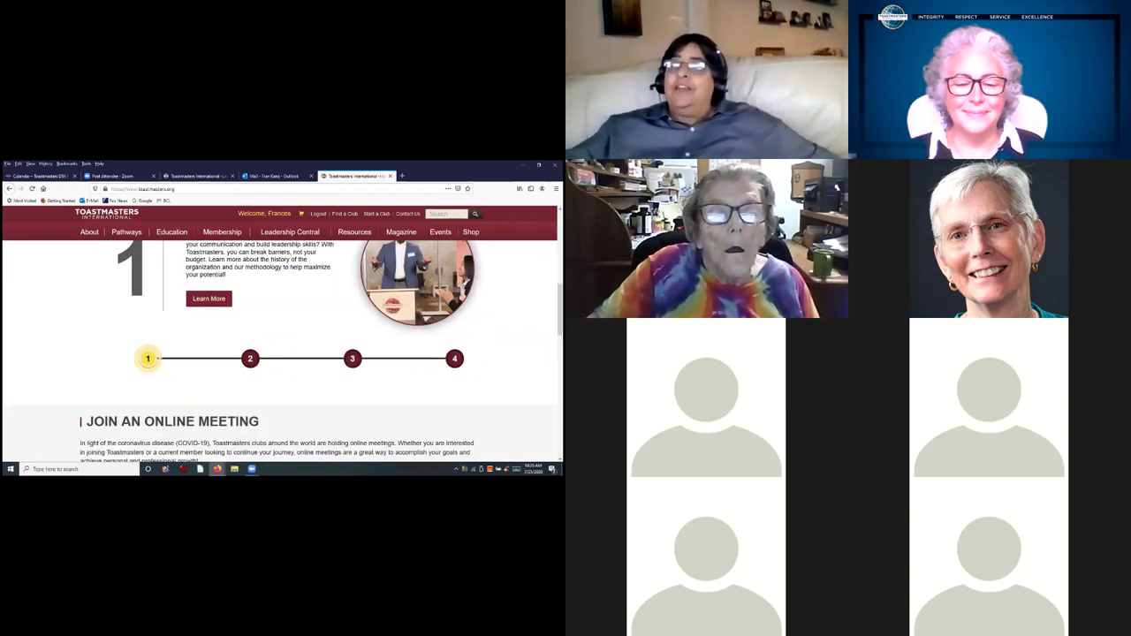
- Look over the Toastmasters home page and open the signed-in member's profile
scroll(281, 352, down, 2)
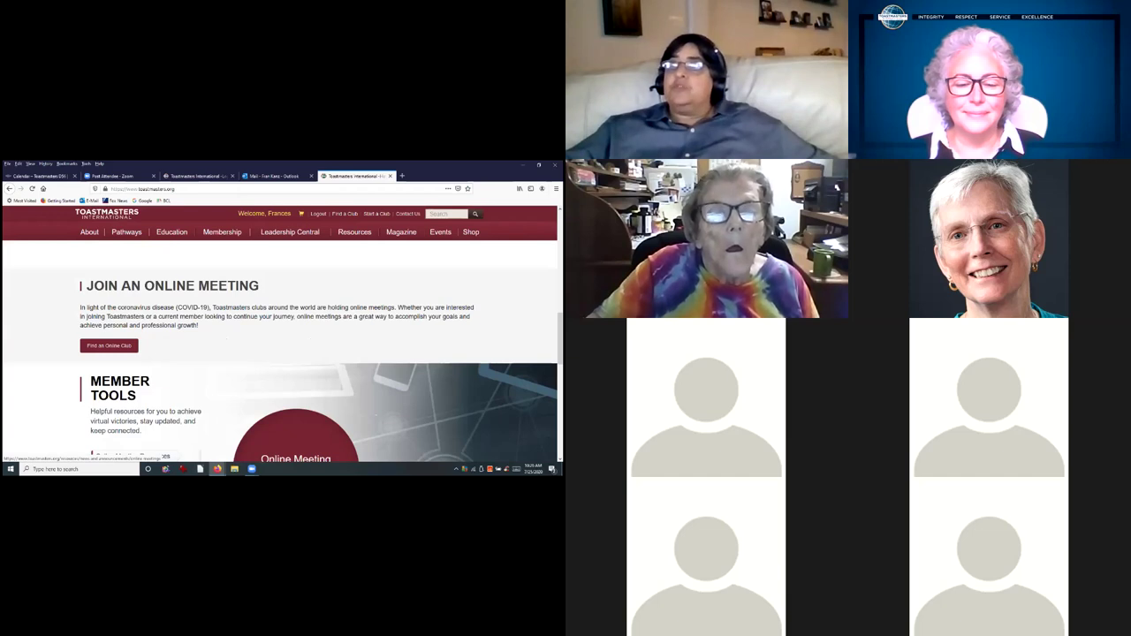
scroll(281, 353, down, 1)
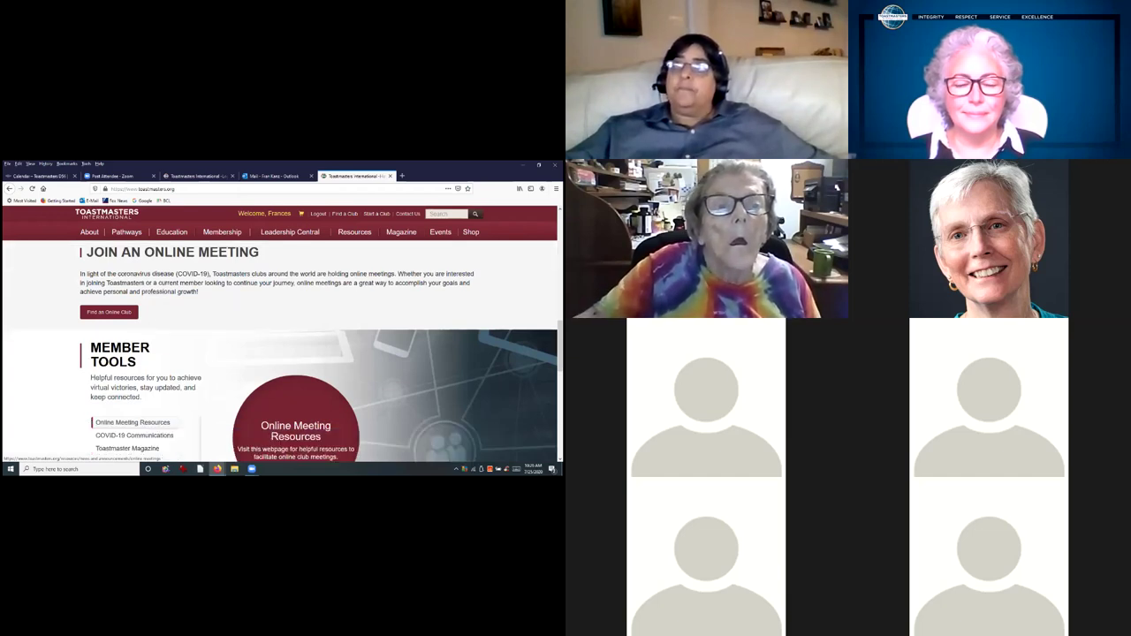
scroll(281, 354, up, 4)
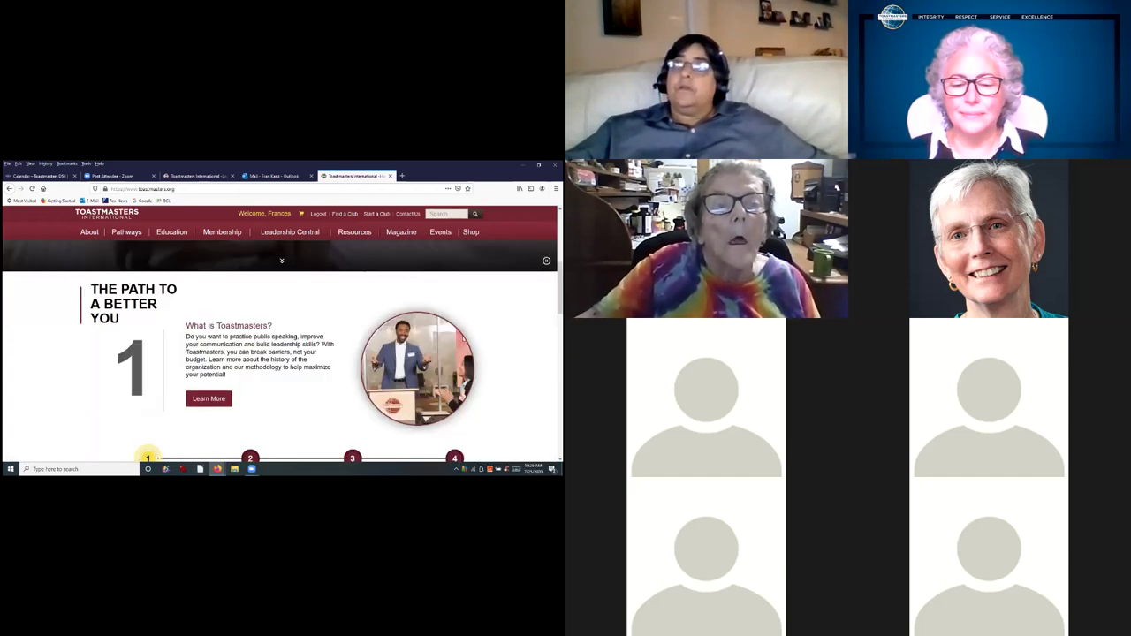
scroll(281, 353, up, 3)
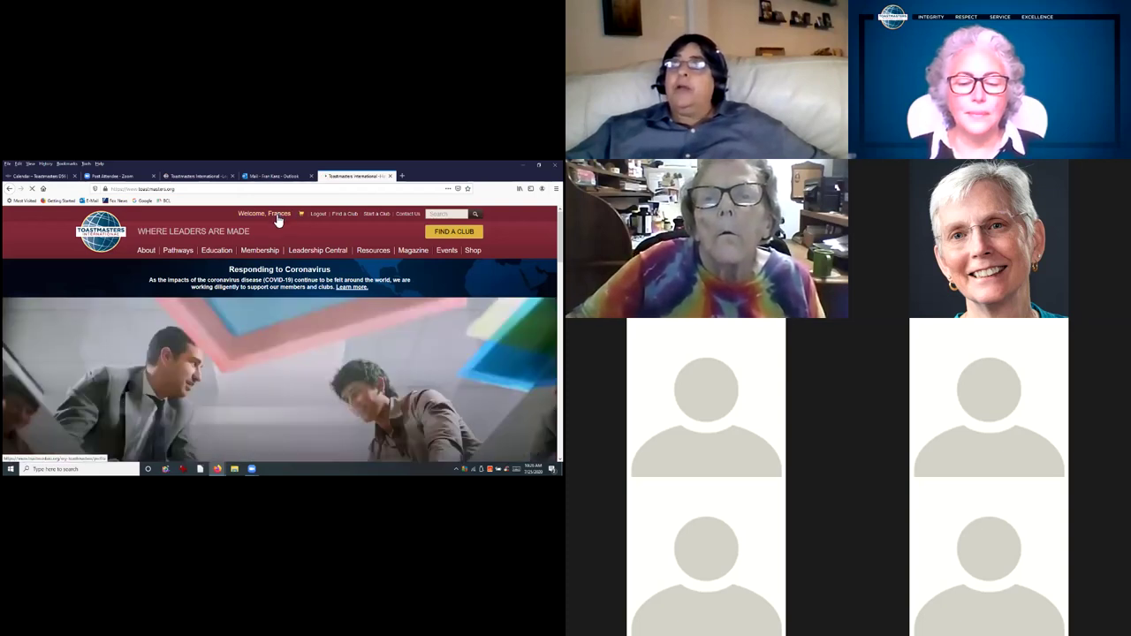
click(277, 216)
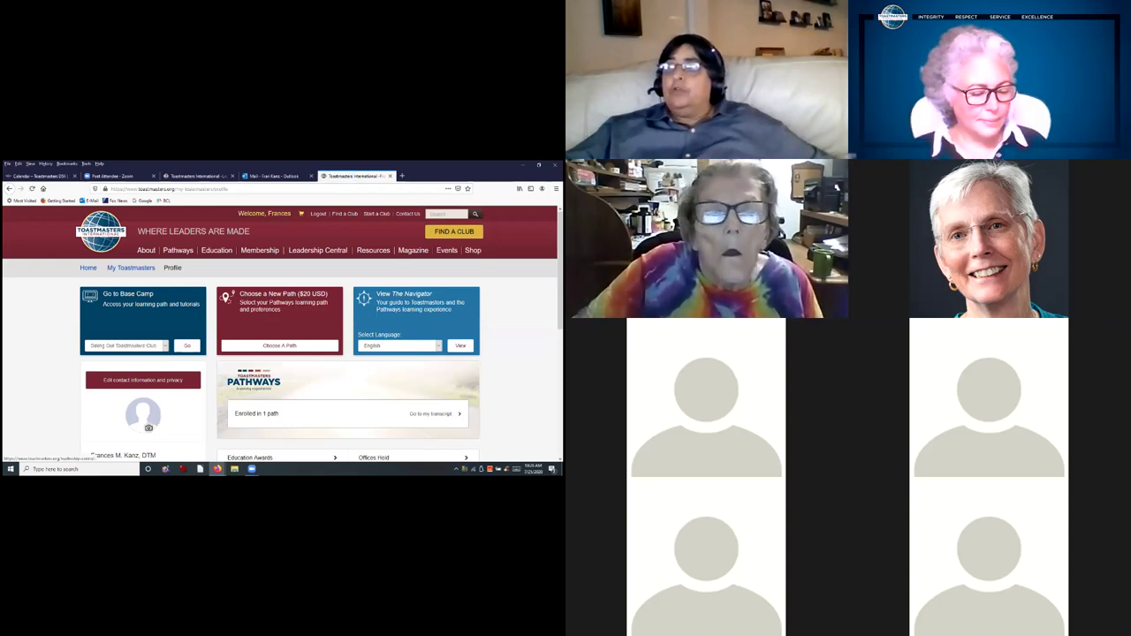
- Review the member profile details and open the Pathways transcript
scroll(281, 353, down, 3)
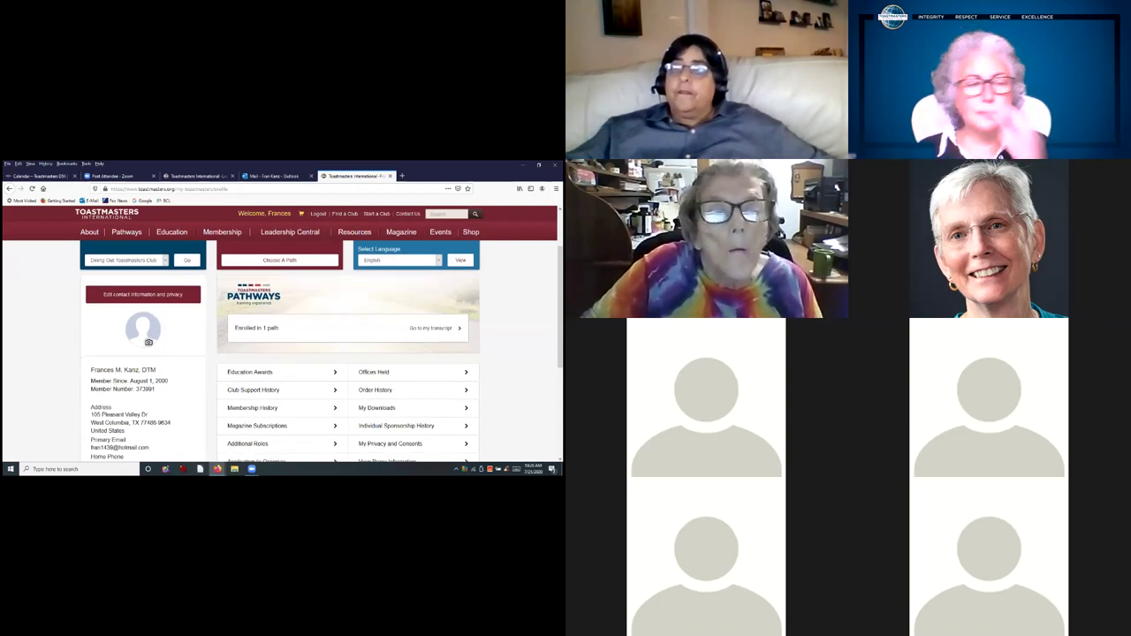
scroll(322, 351, down, 1)
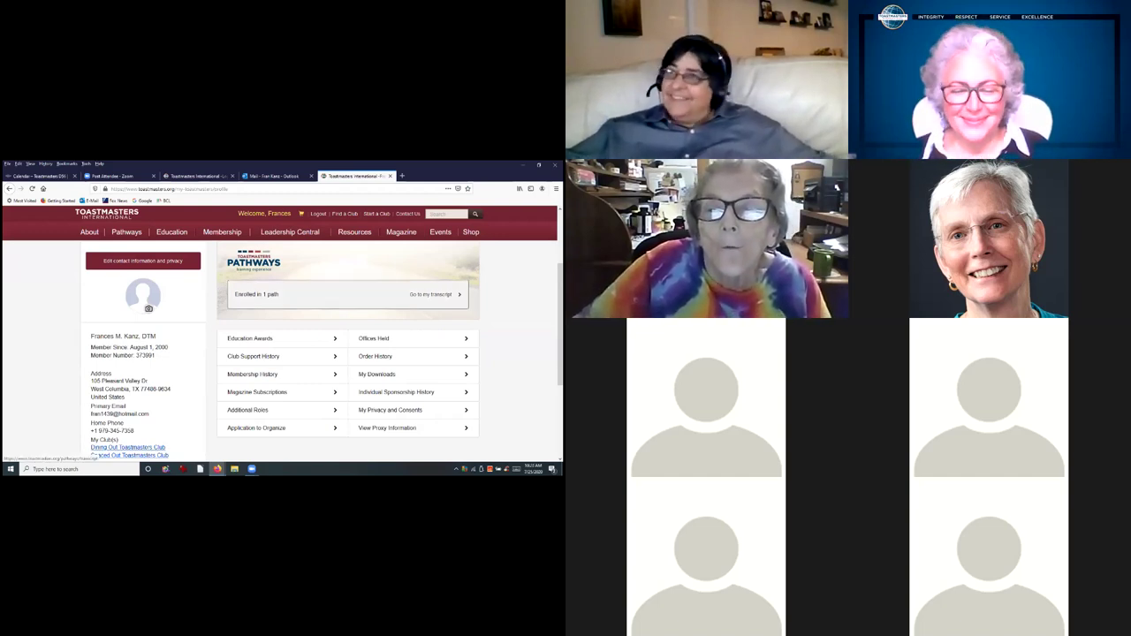
click(433, 295)
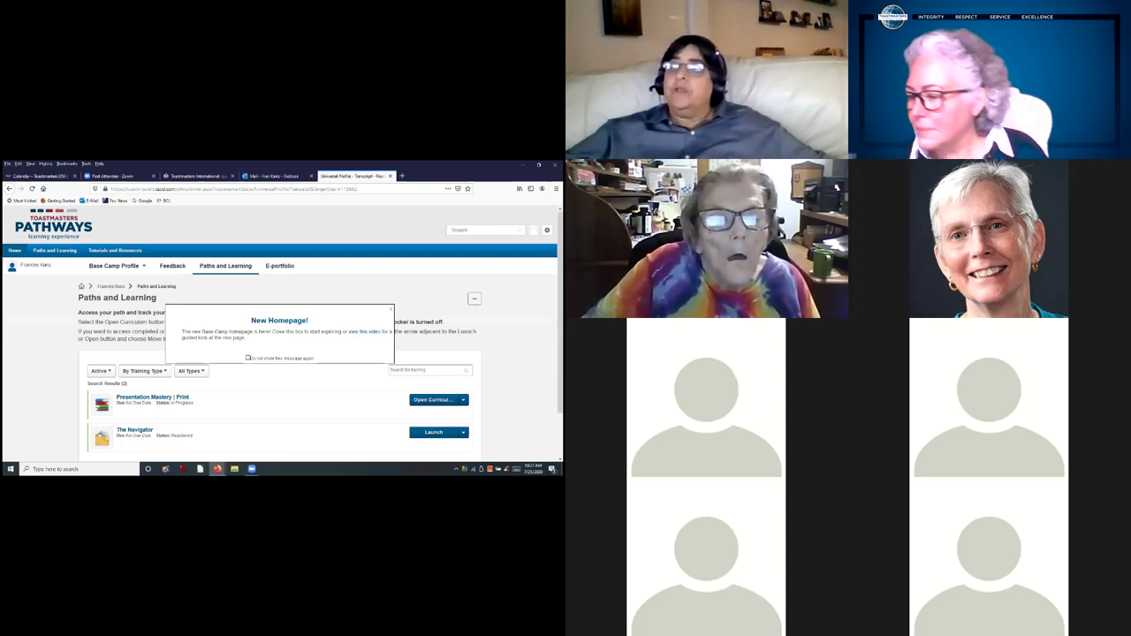
- Dismiss the New Homepage message on the Paths and Learning page and opt out of seeing it again
scroll(283, 336, down, 1)
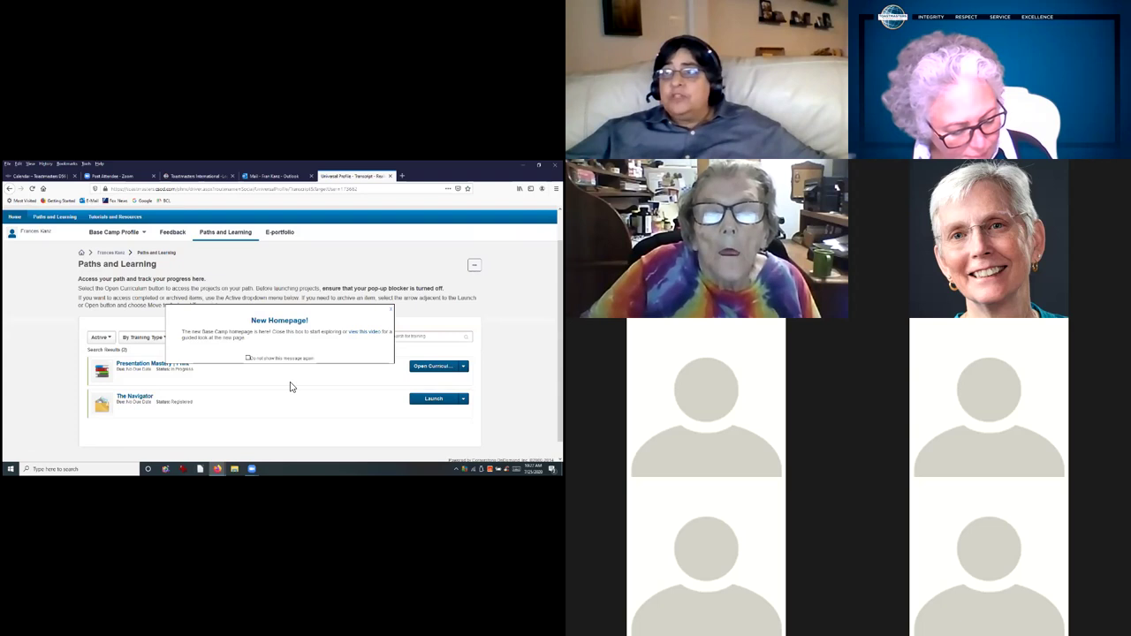
click(249, 358)
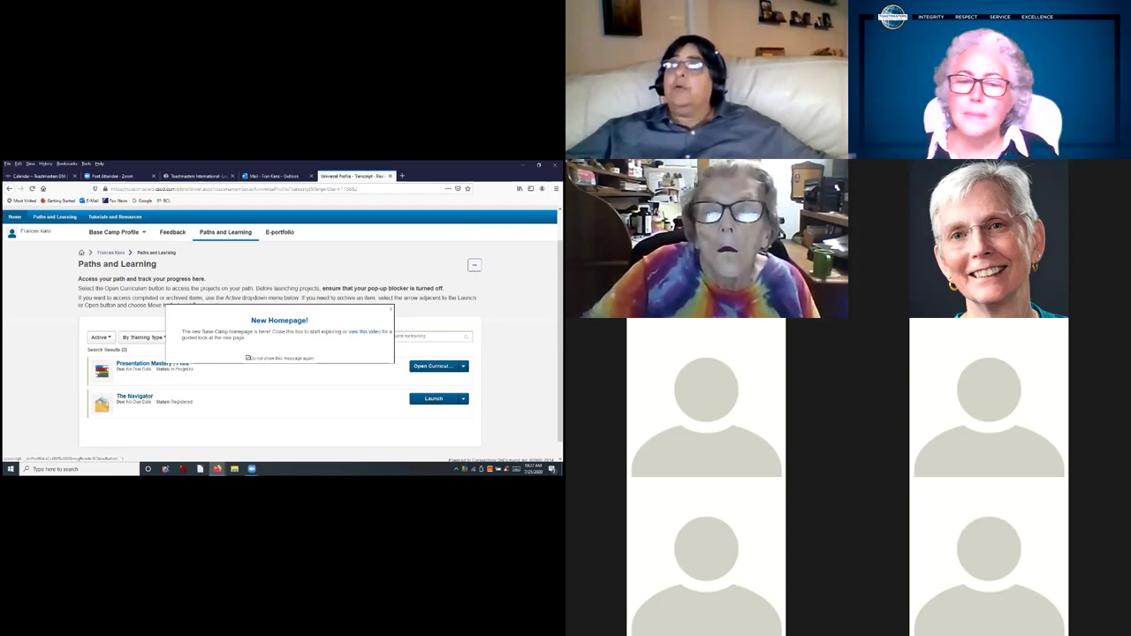
key(Escape)
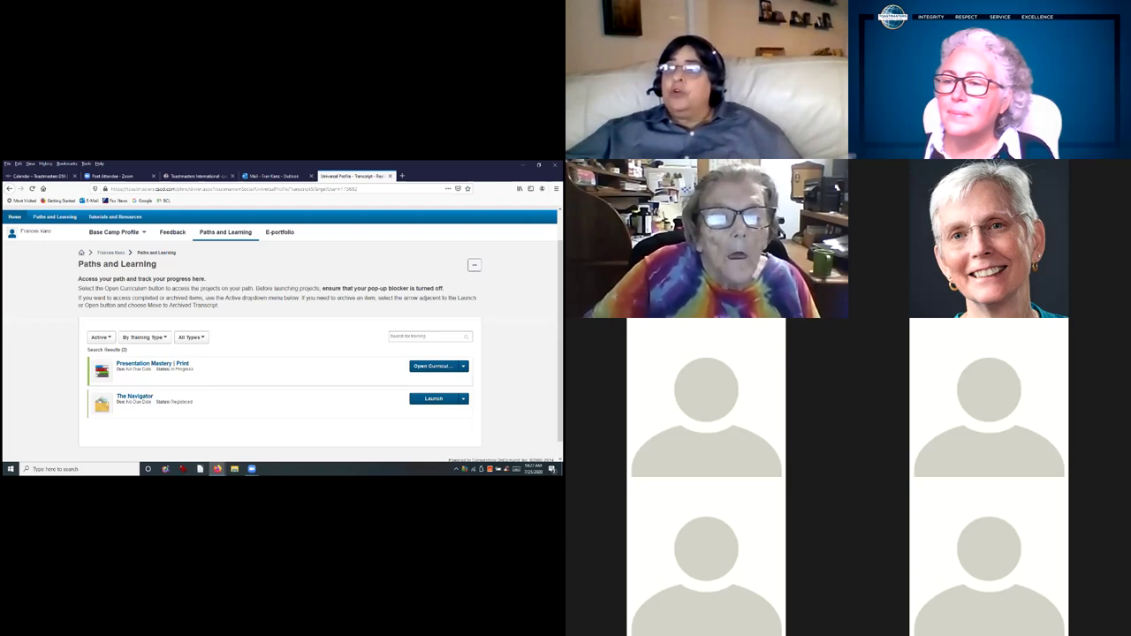
- Open the Presentation Mastery | Print curriculum and view the details of Level 1
scroll(535, 448, down, 1)
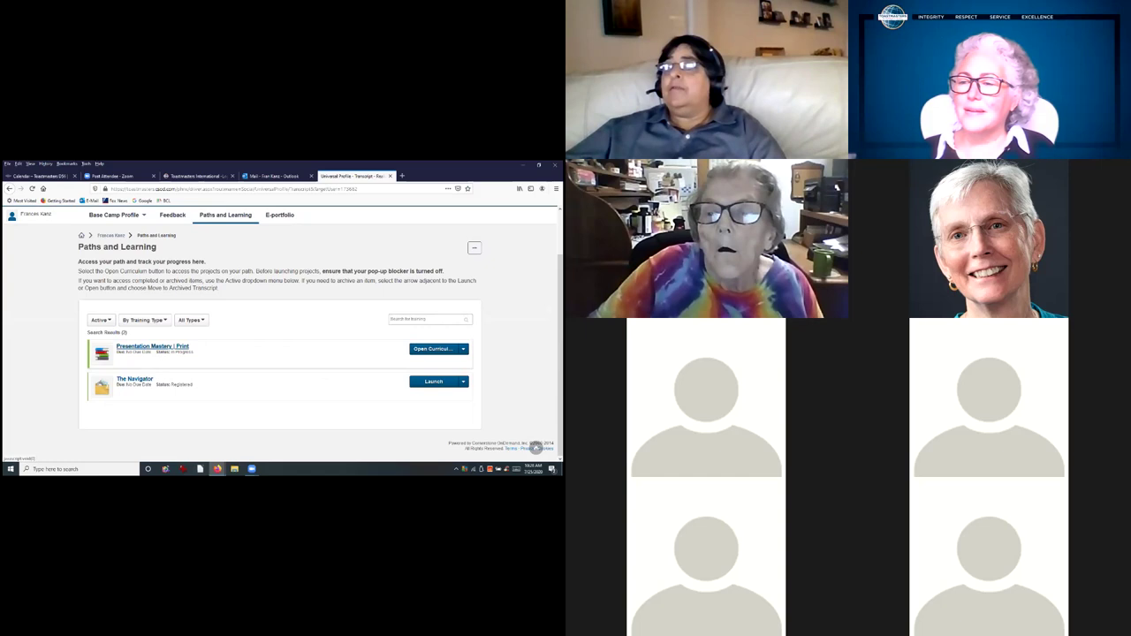
click(433, 349)
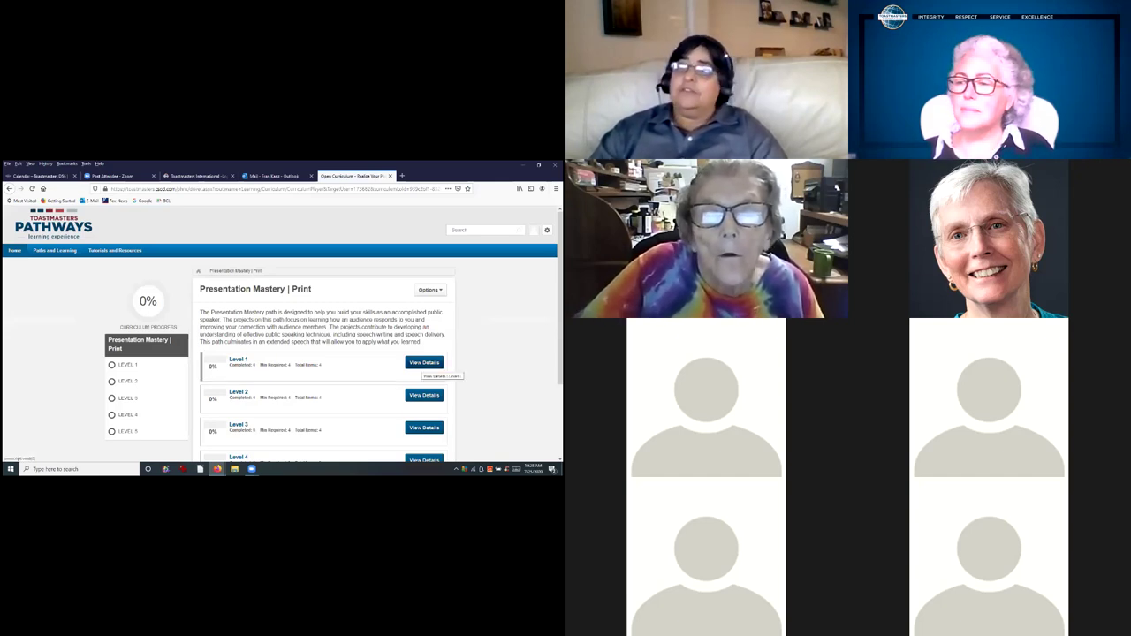
click(424, 363)
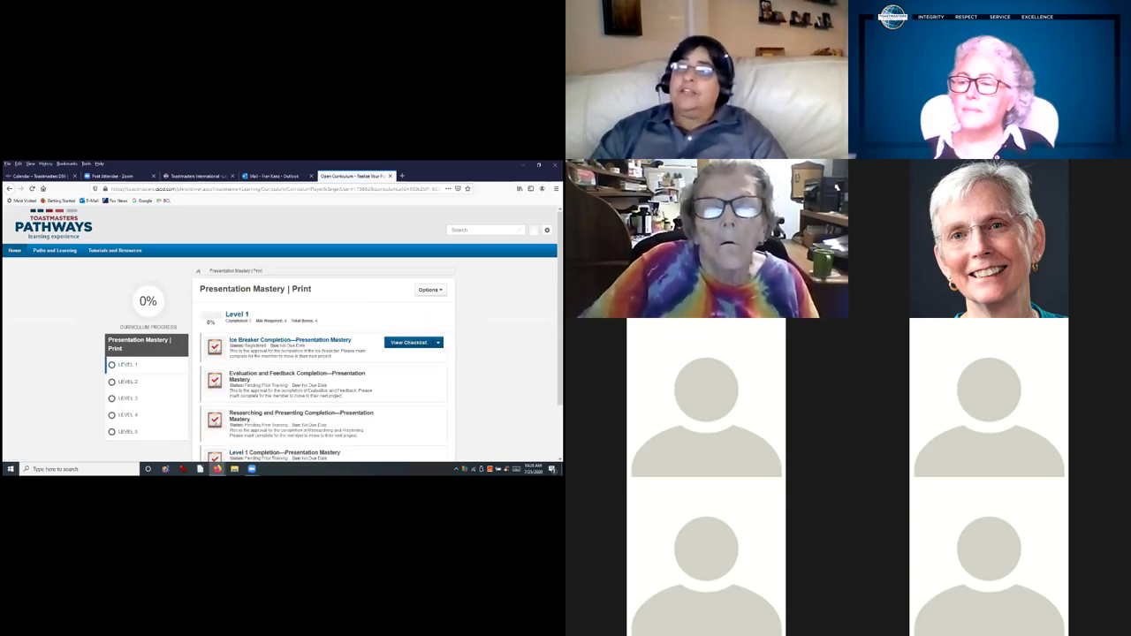
- Examine the Ice Breaker Completion checklist, return to the Level 1 list, and open that item's training details
scroll(283, 334, down, 2)
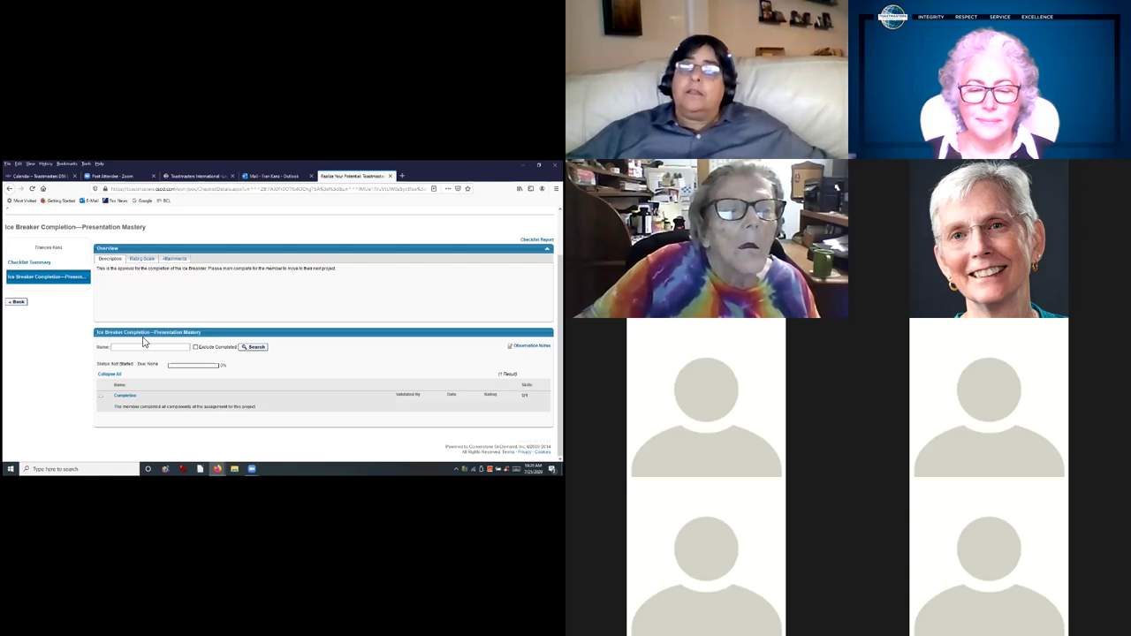
click(22, 304)
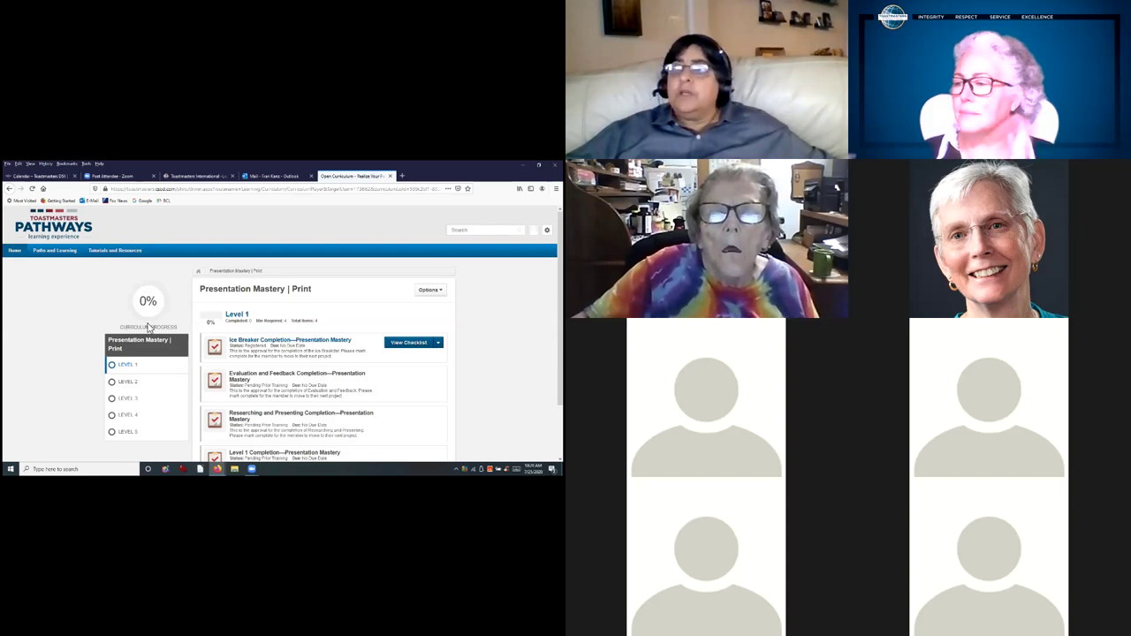
click(251, 347)
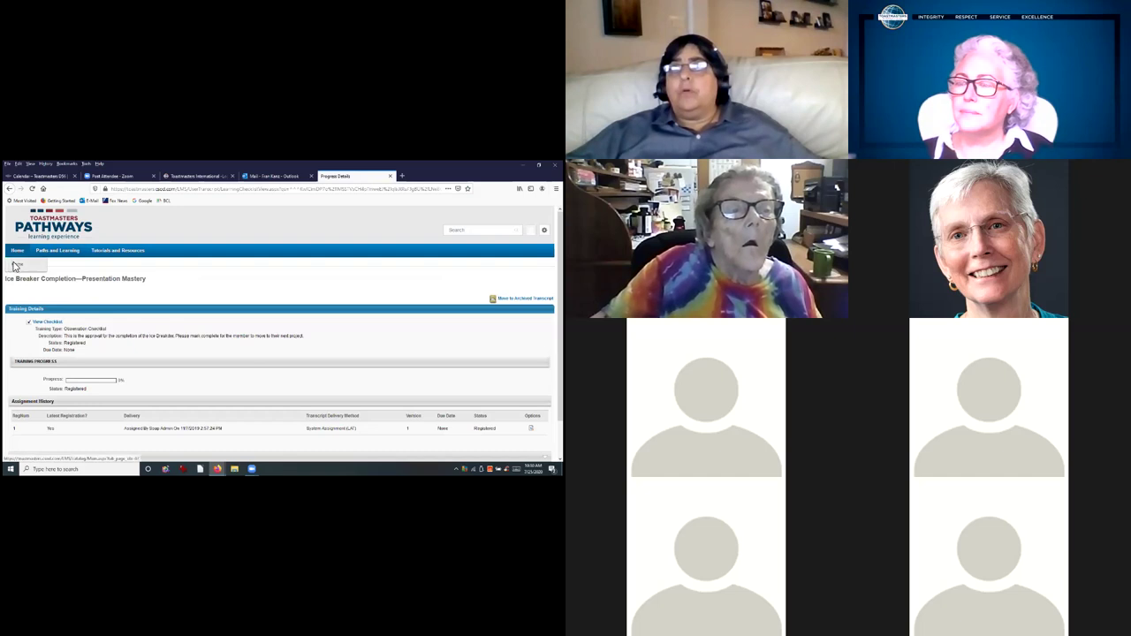
- Go to the Base Camp home page and dismiss the browser's blocked pop-up notification
click(12, 266)
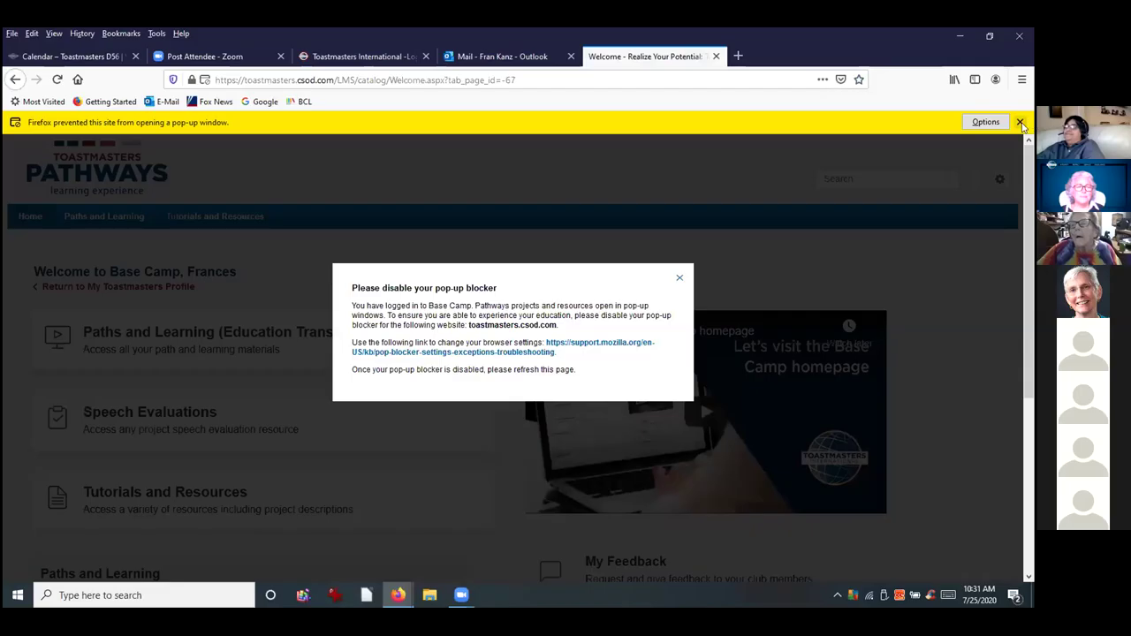
click(1020, 122)
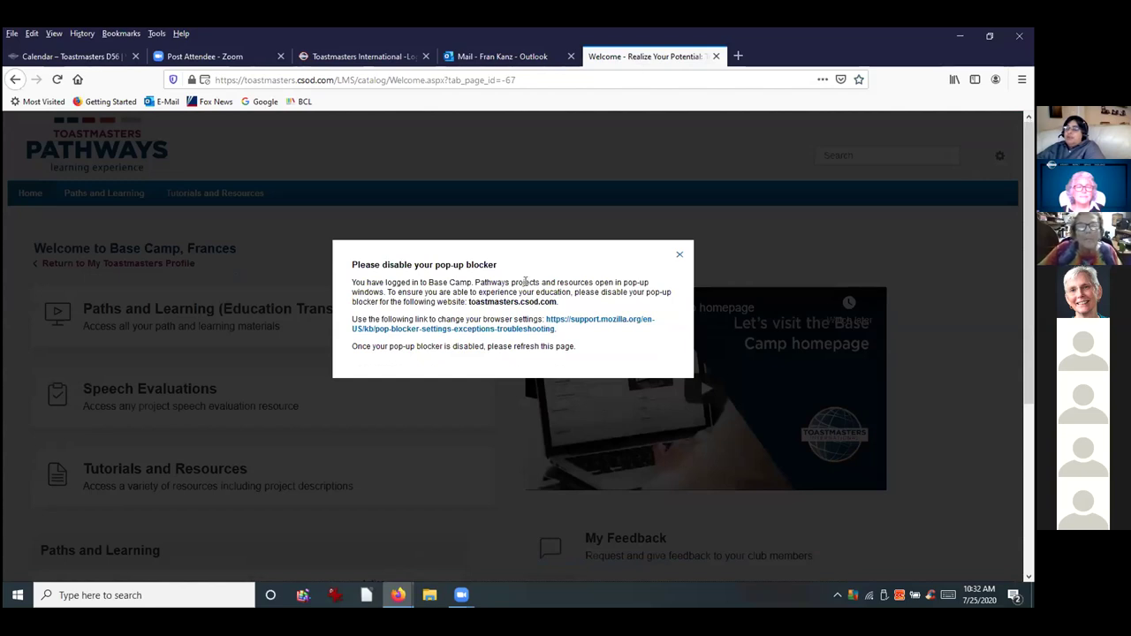
- Open the Mozilla support article linked in the pop-up blocker message and read through its contents
click(579, 323)
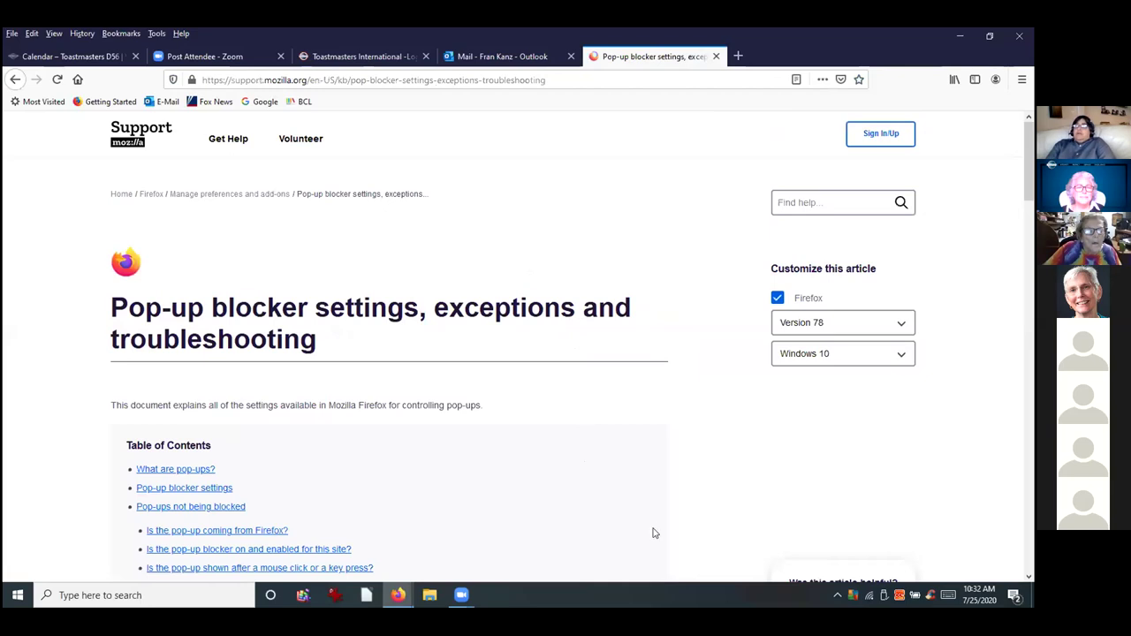
scroll(655, 540, down, 3)
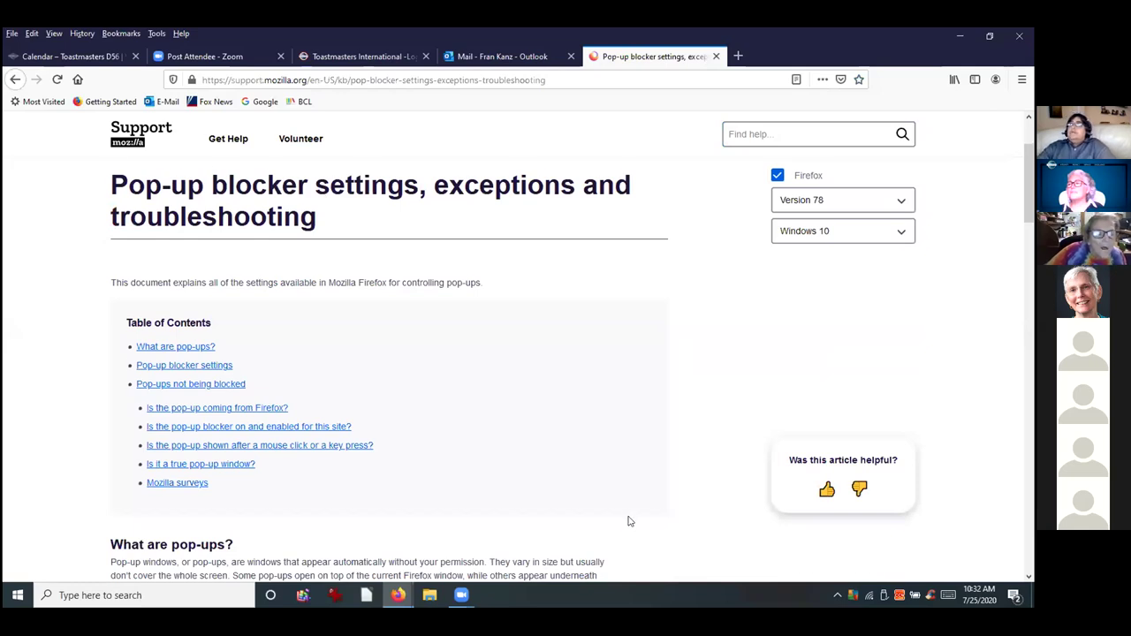
scroll(717, 512, down, 1)
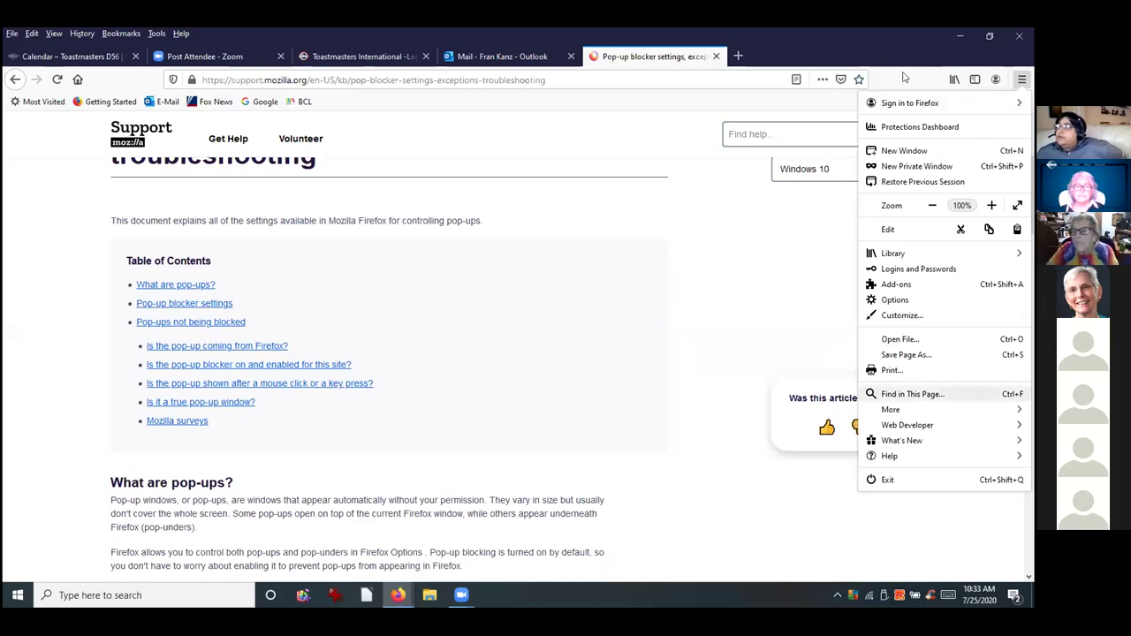
- Open the Firefox options and find the pop-up blocking permission in the Privacy & Security settings
key(Down)
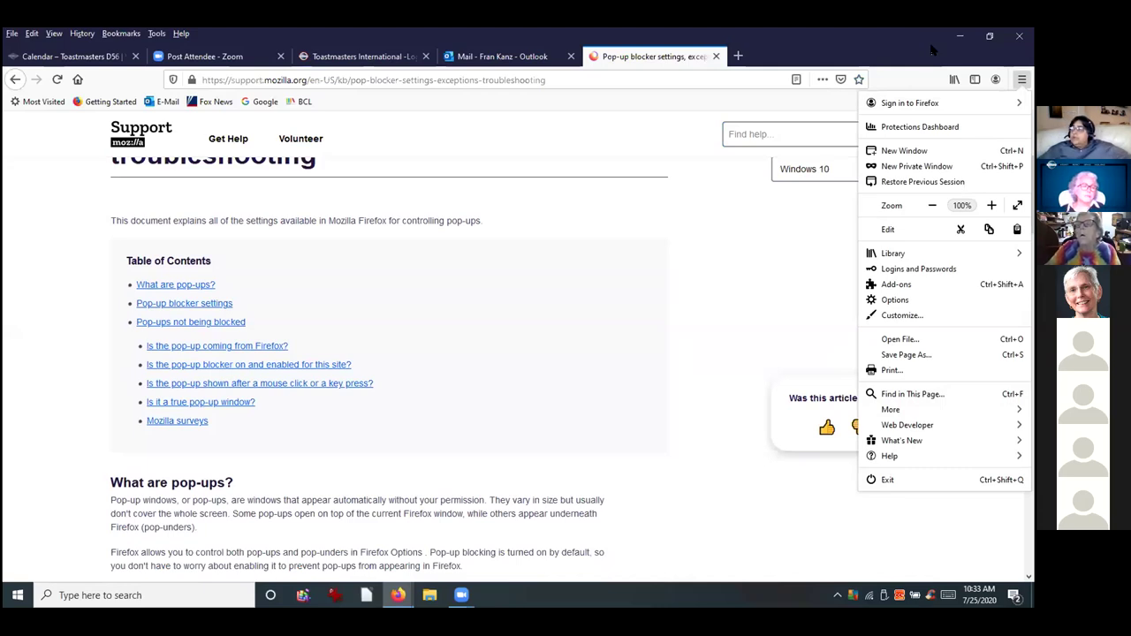
key(Down)
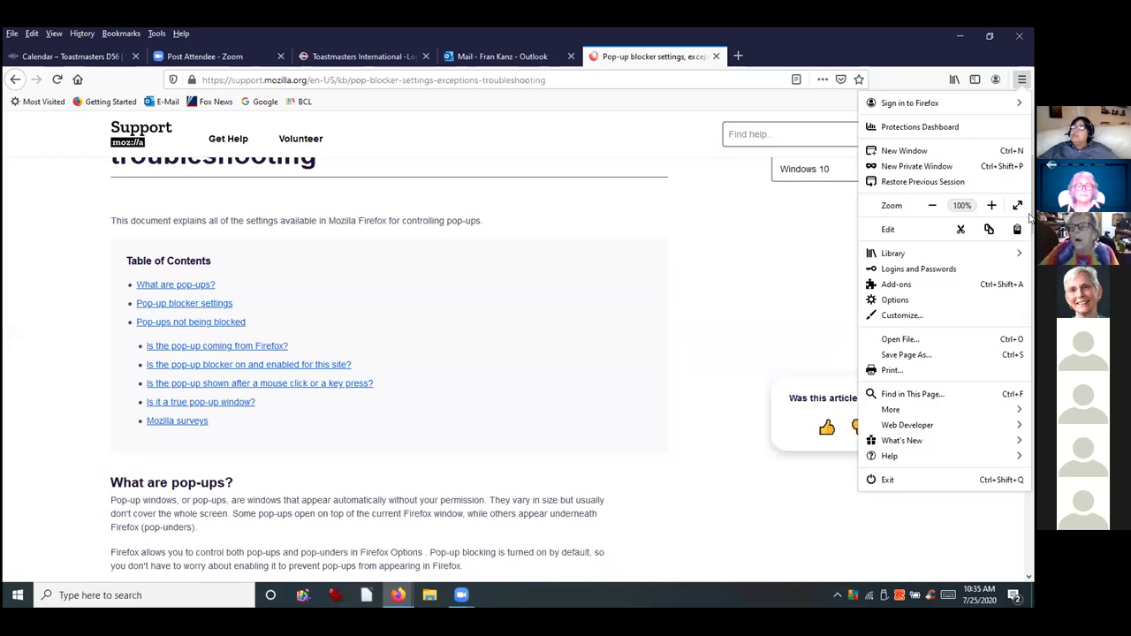
click(941, 301)
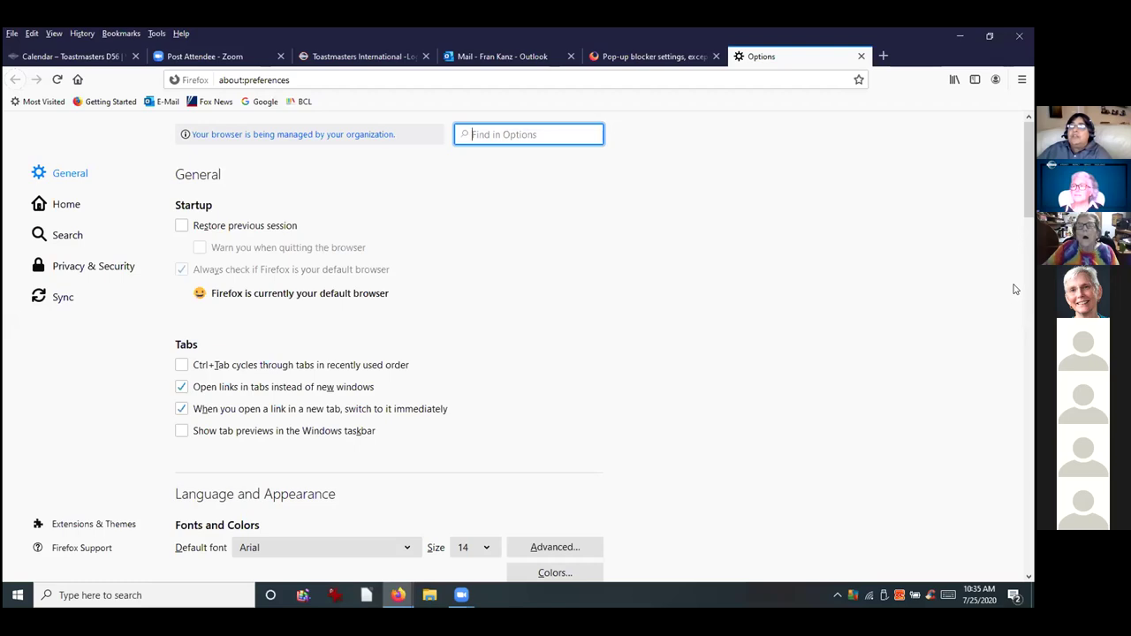
click(63, 270)
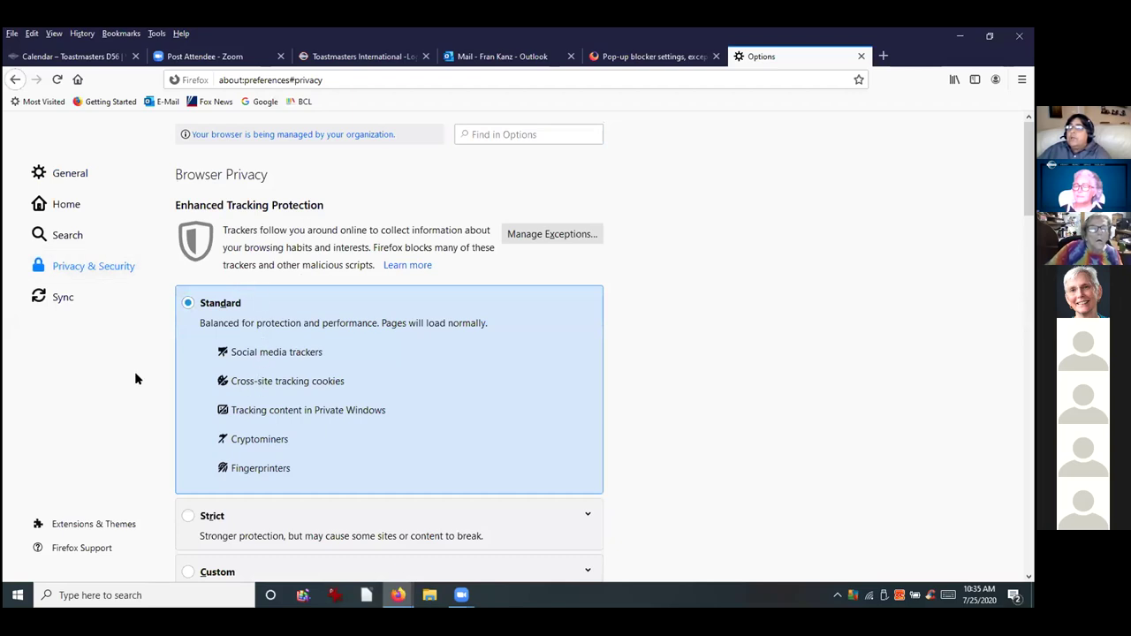
click(89, 298)
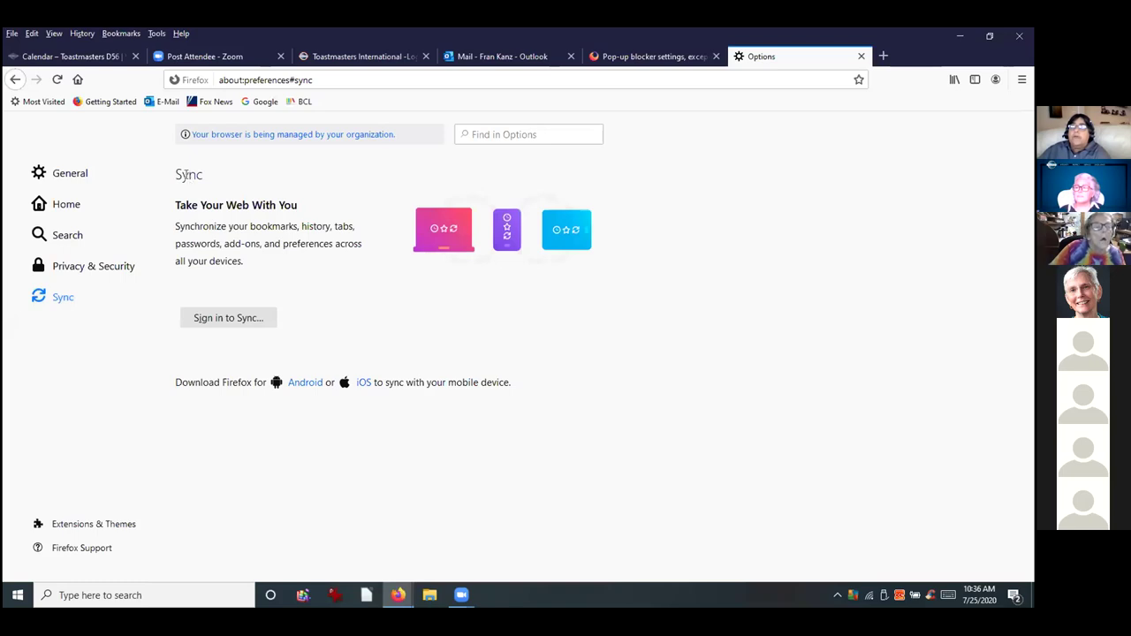
click(95, 271)
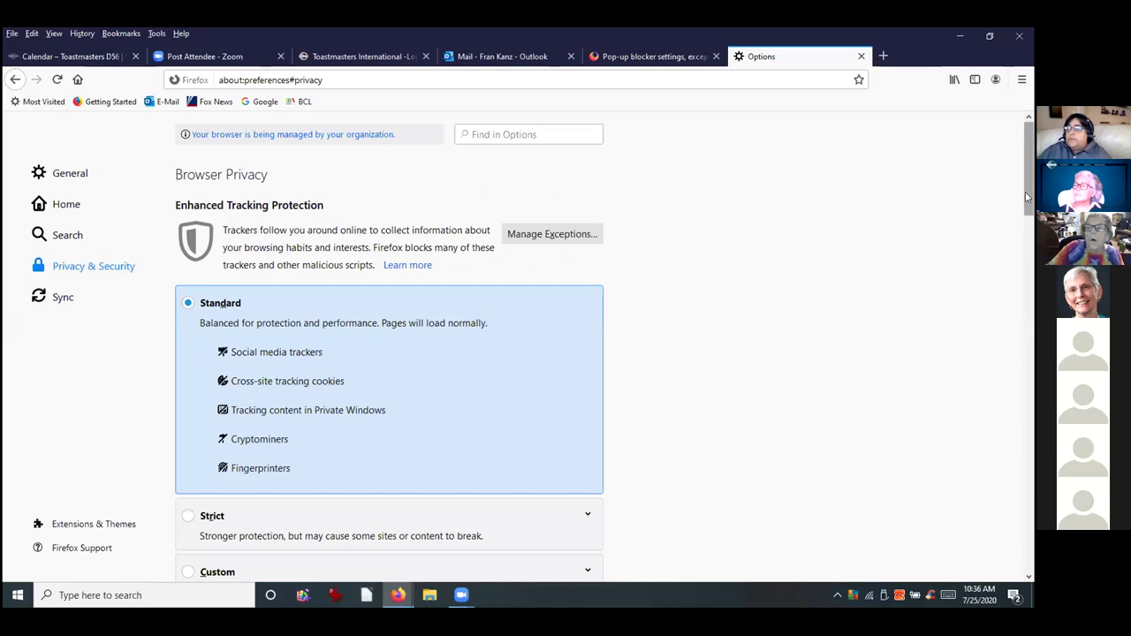
drag(1025, 192, 982, 380)
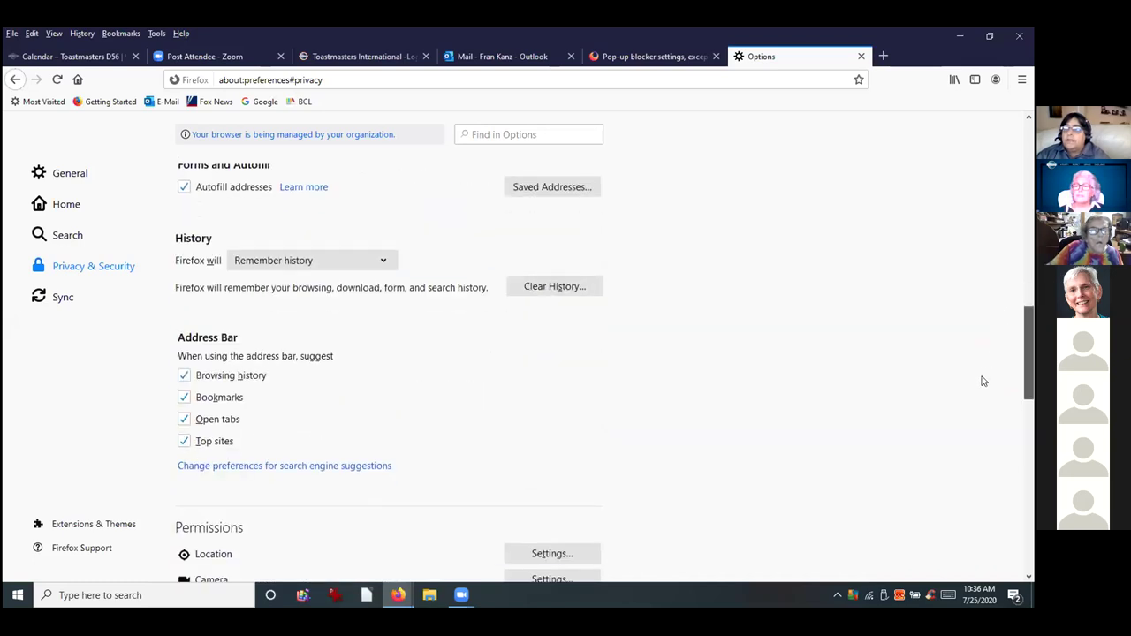
scroll(983, 381, down, 3)
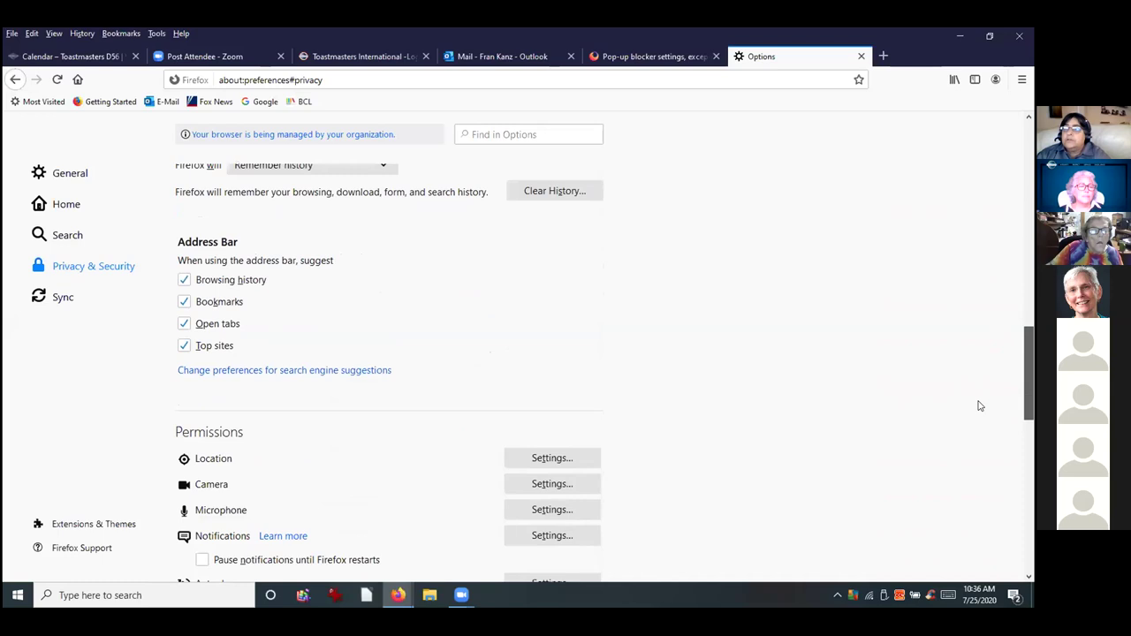
scroll(975, 451, down, 3)
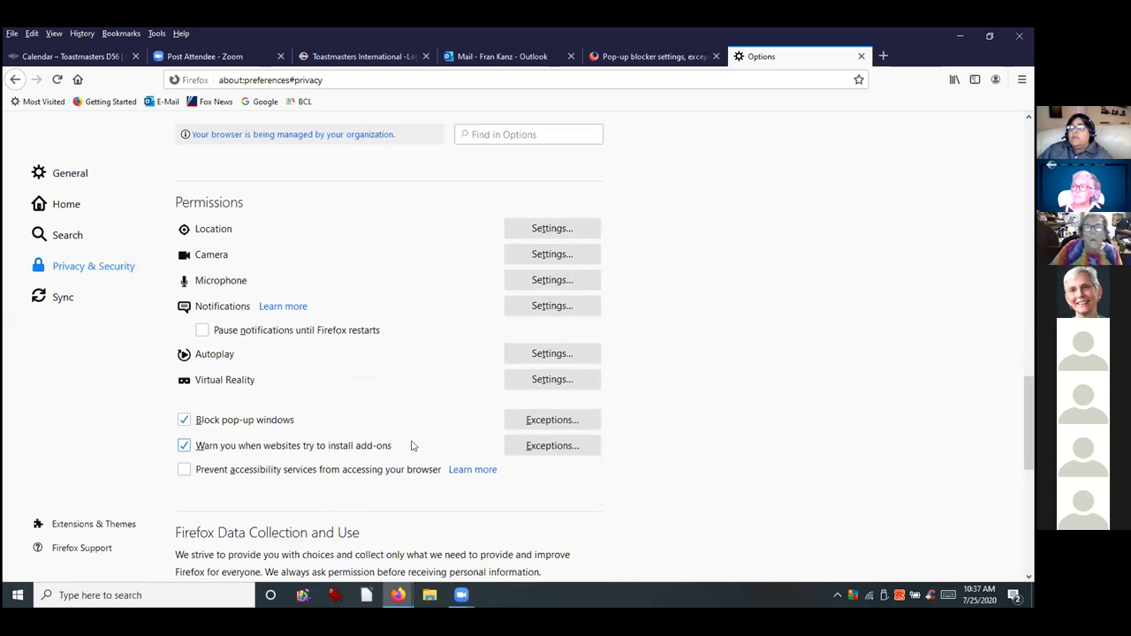
- Add toastmasters.org to the websites allowed to open pop-up windows and save the exceptions
click(524, 446)
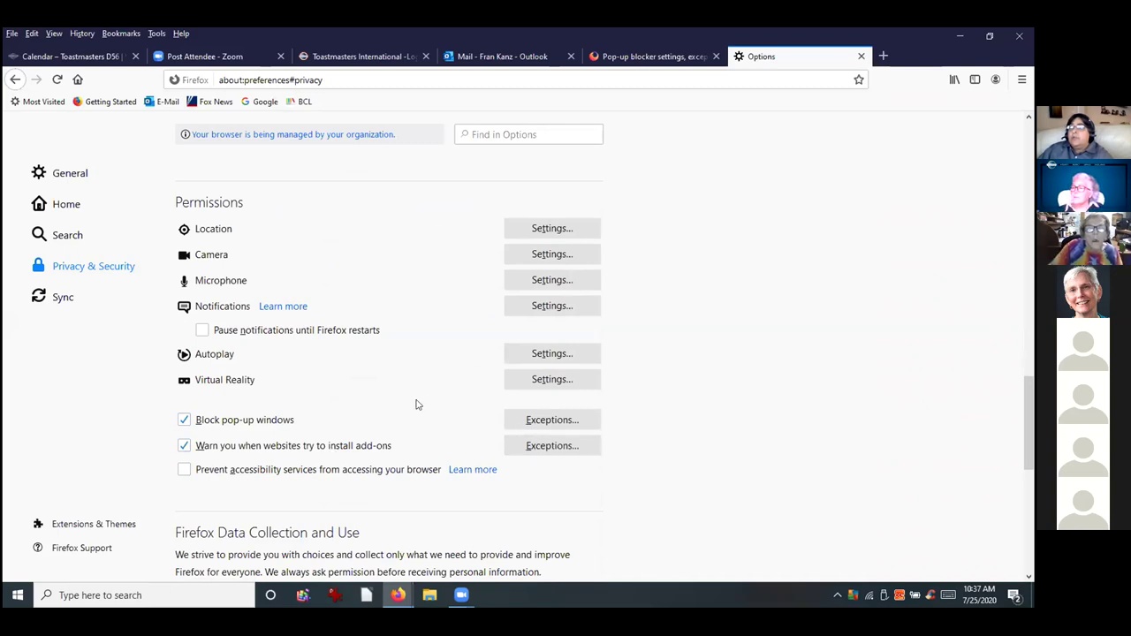
click(518, 420)
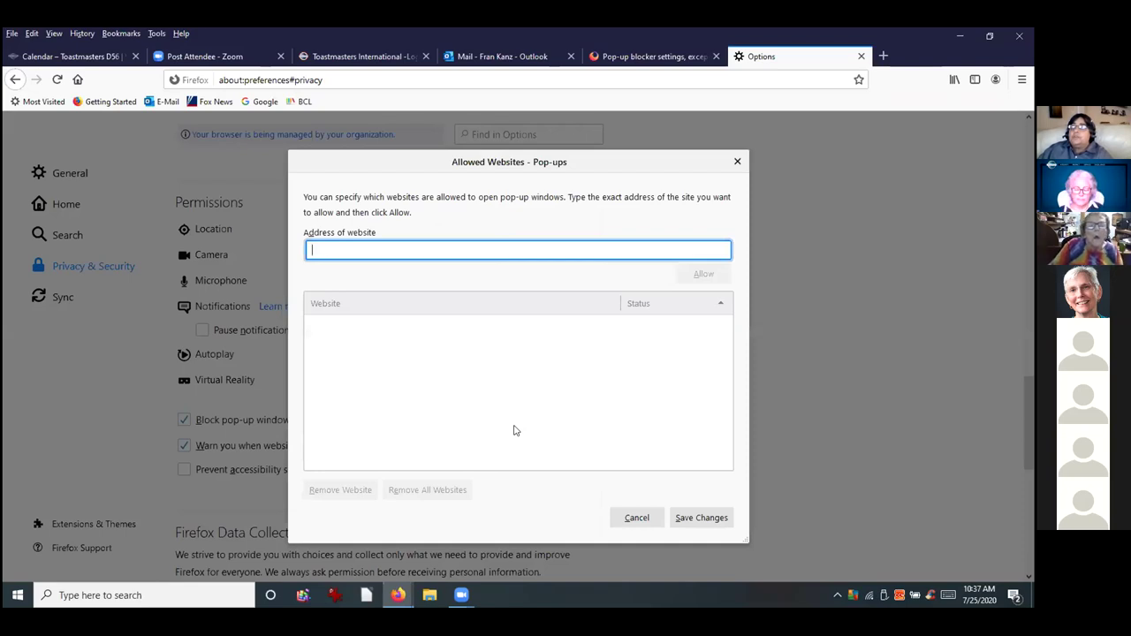
text(to)
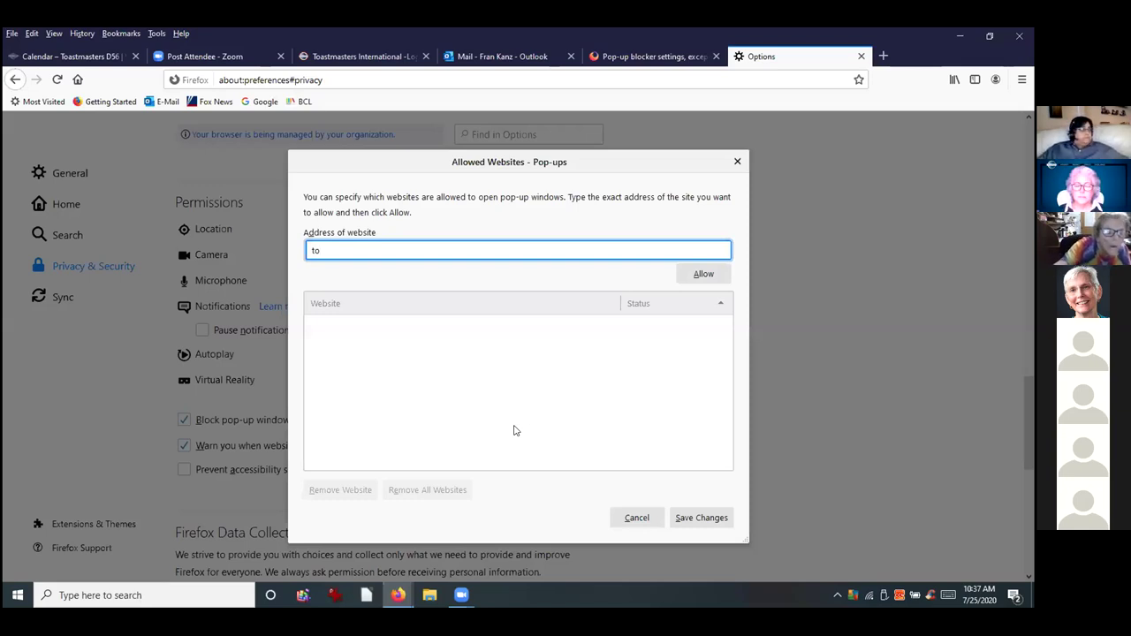
text(astma)
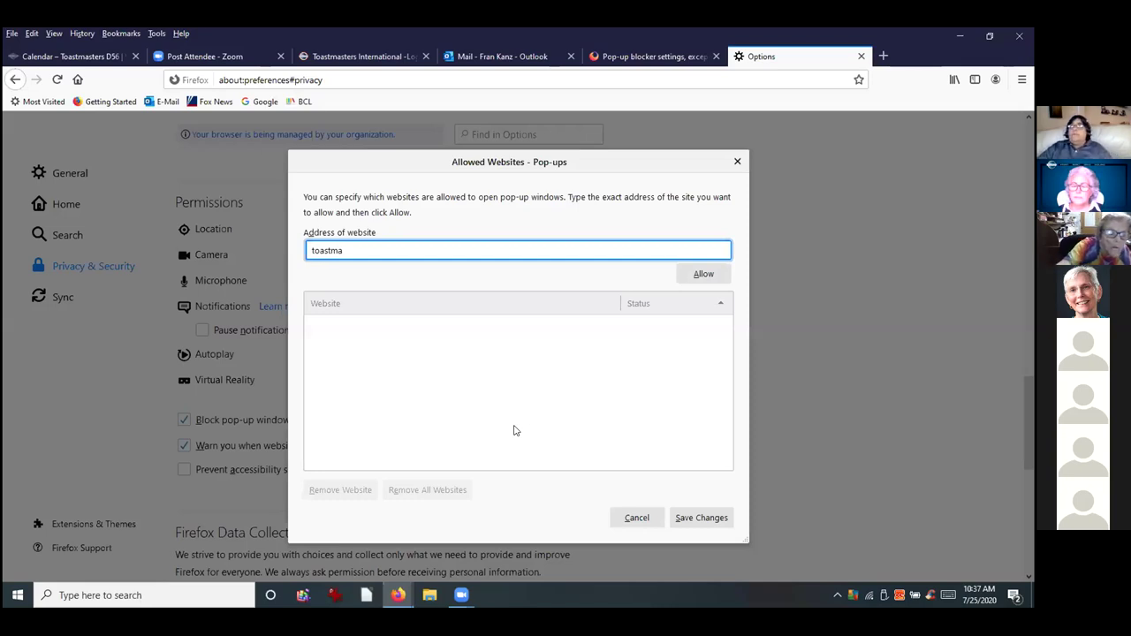
text(ste)
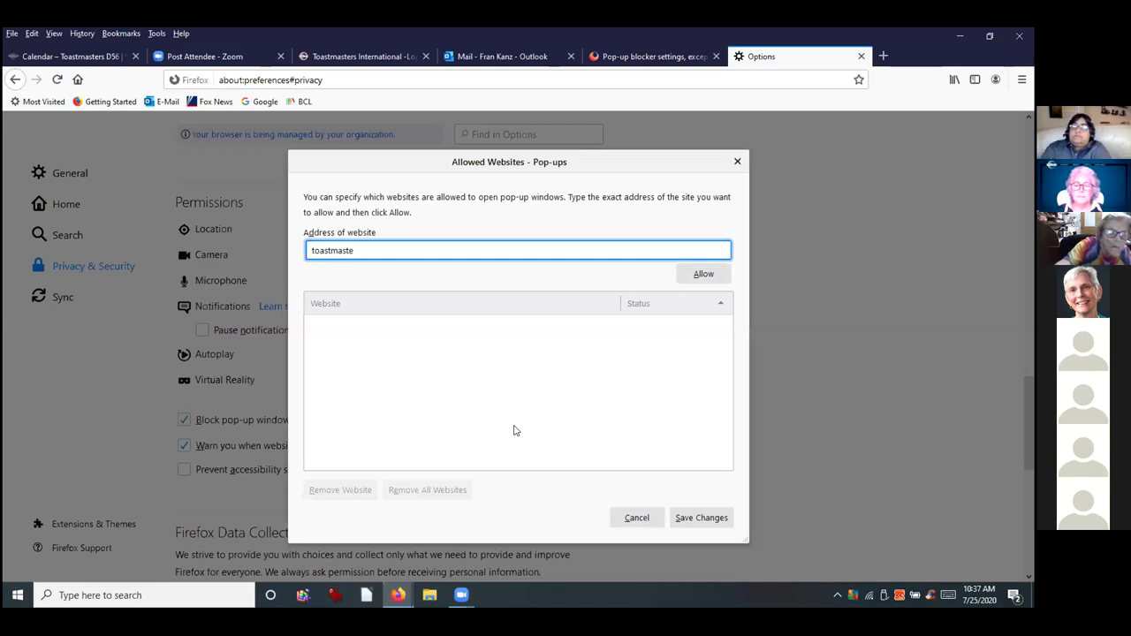
text(rs)
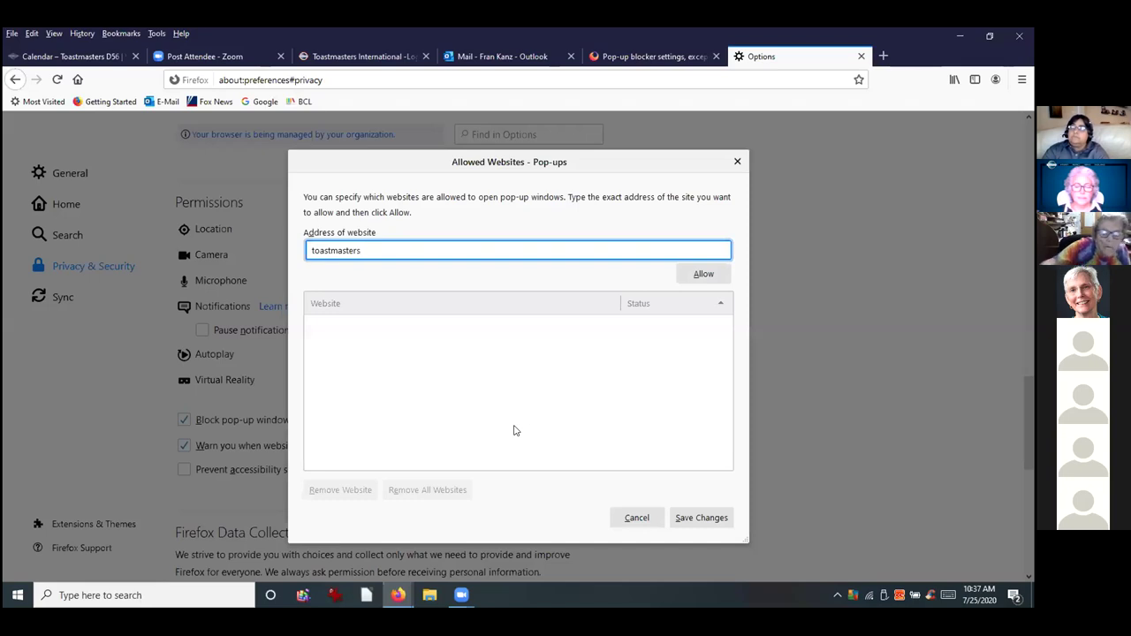
text(.or)
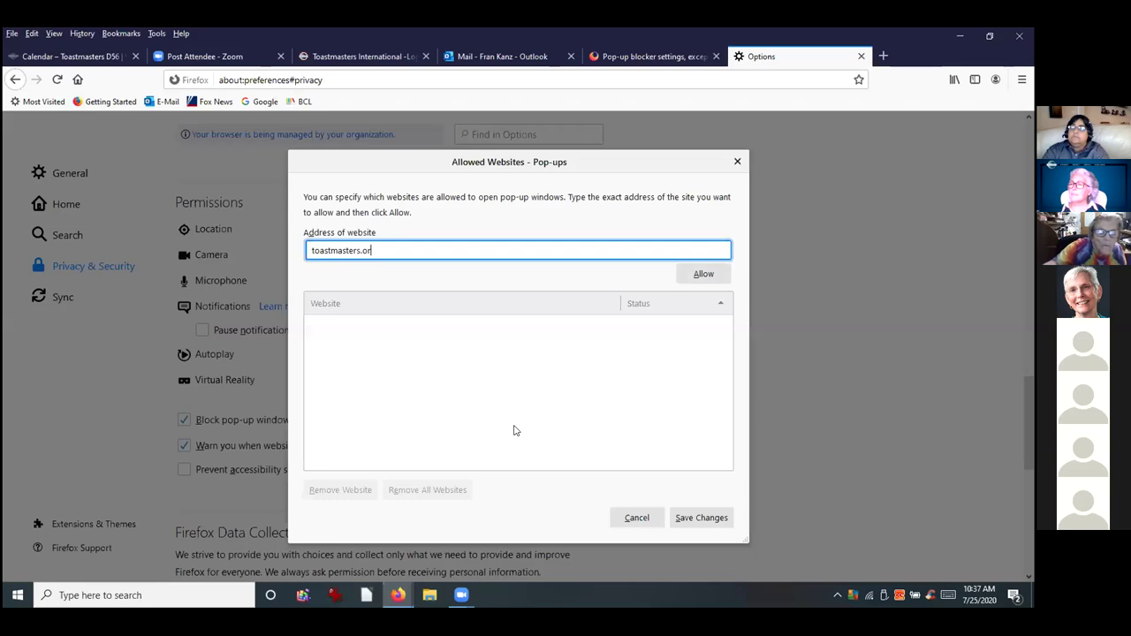
text(g)
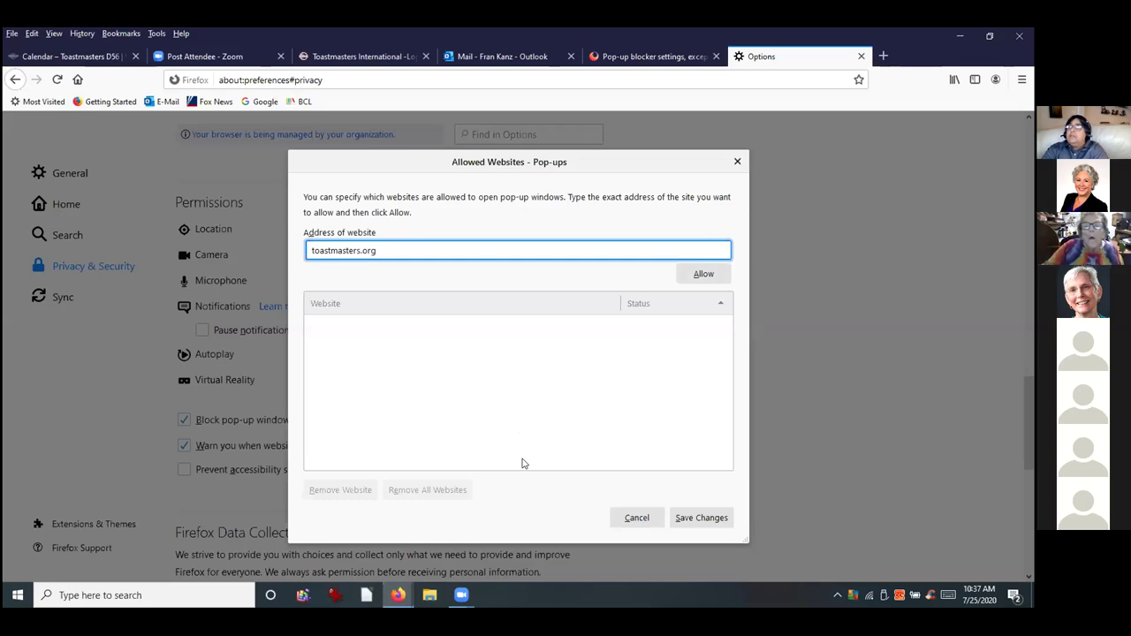
click(703, 274)
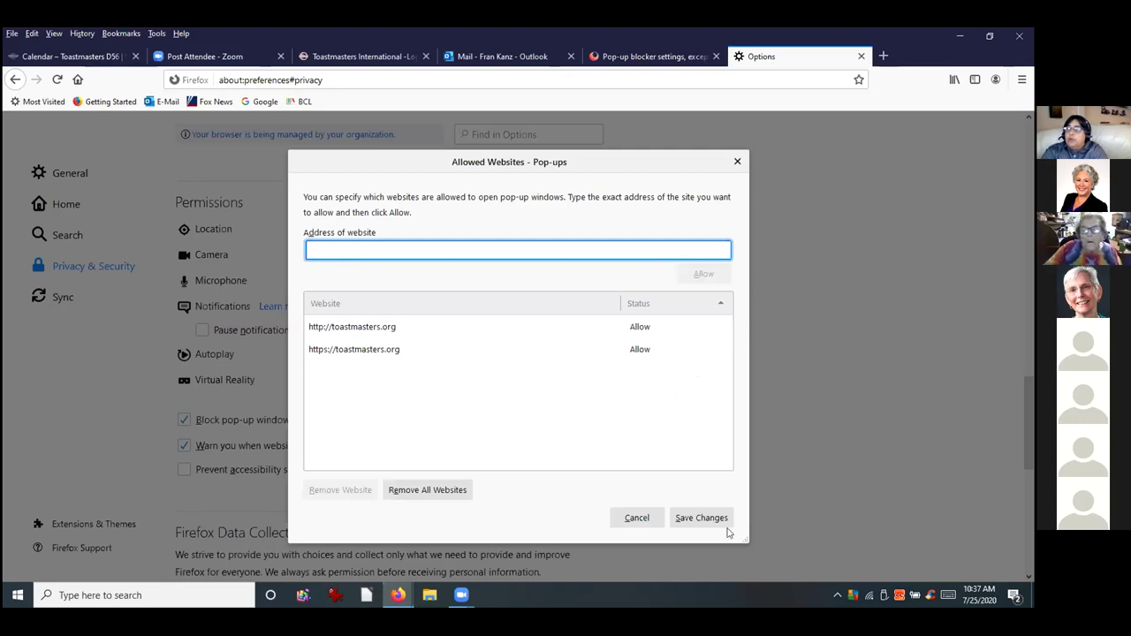
click(695, 519)
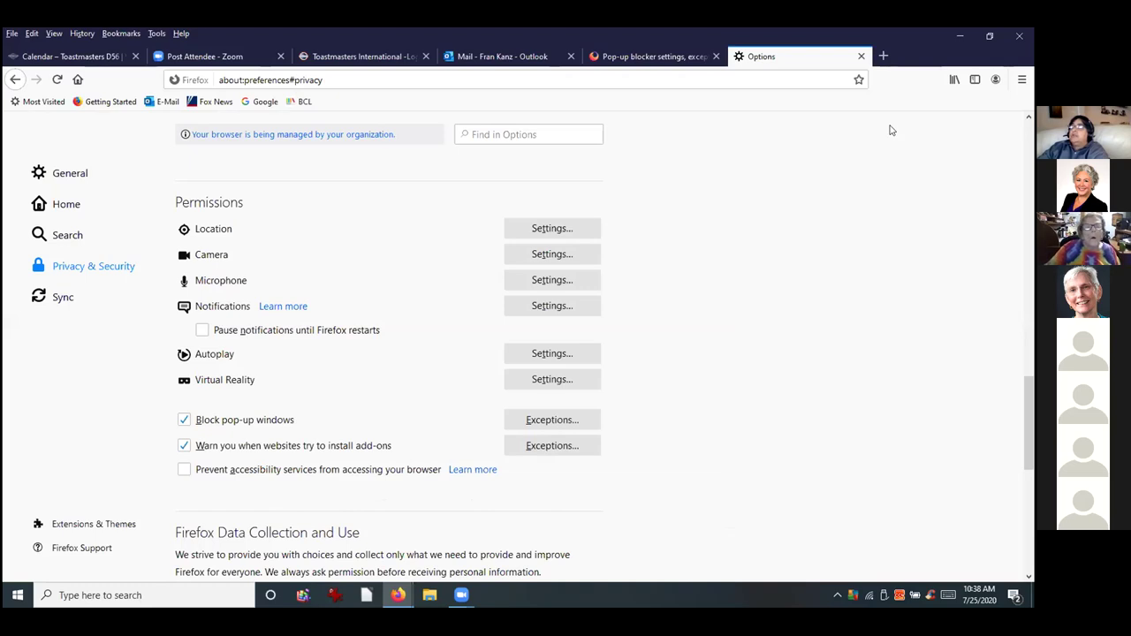
- Close the browser options, the pop-up blocker support article and the Outlook mailbox to get back to the Toastmasters login page
click(861, 57)
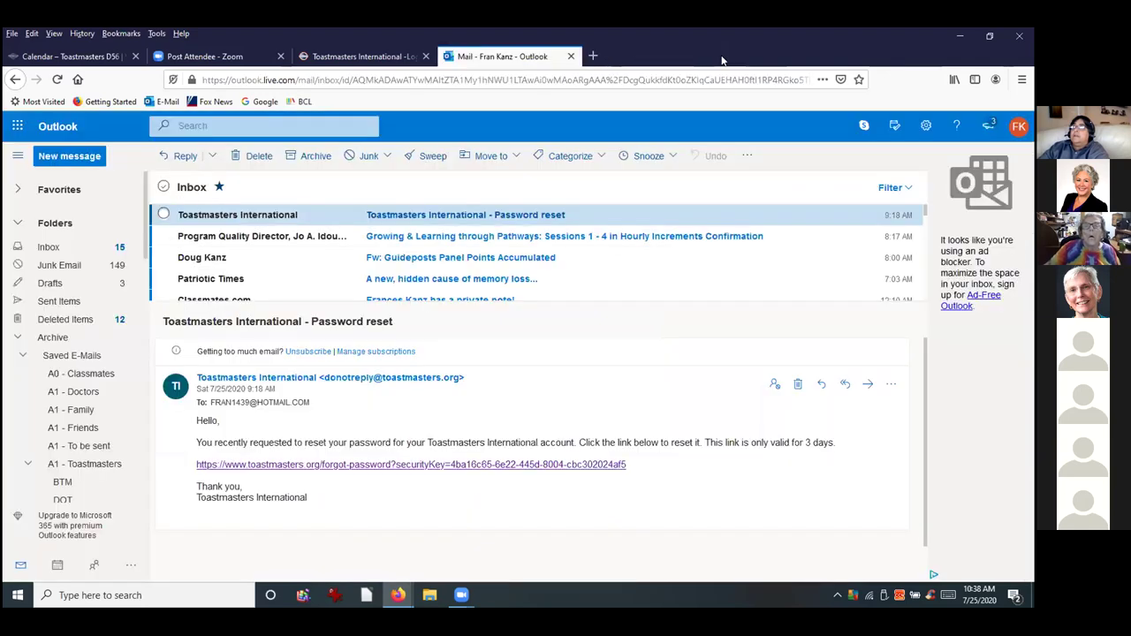
click(716, 57)
click(572, 57)
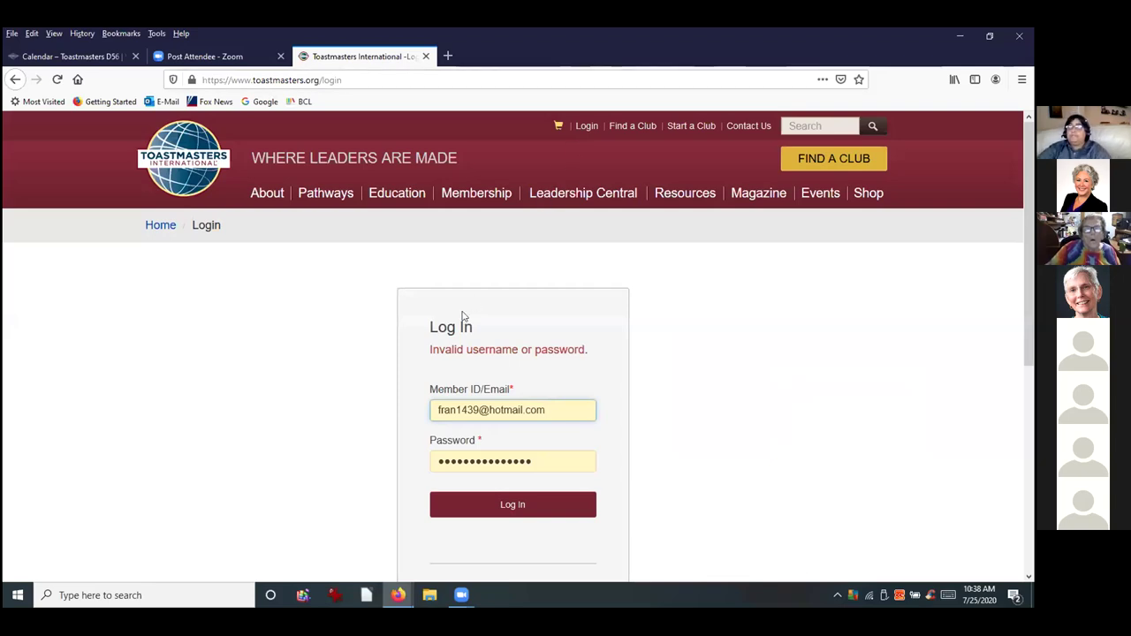
- Log in to Toastmasters with the prefilled credentials and complete the image verification by selecting all pictures with cars
click(446, 506)
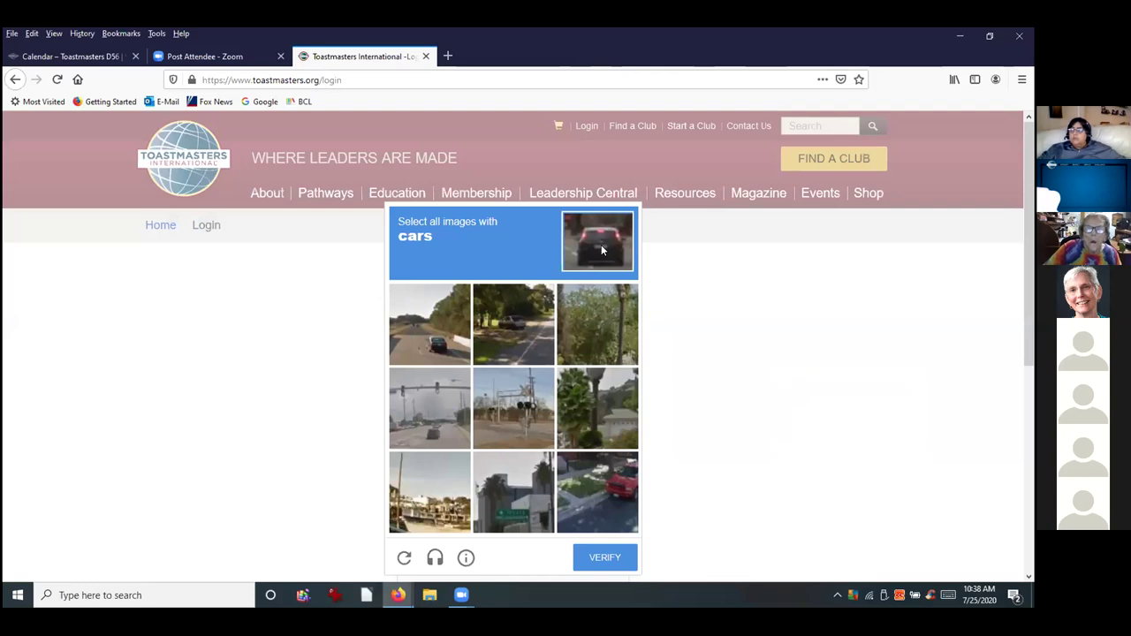
click(440, 353)
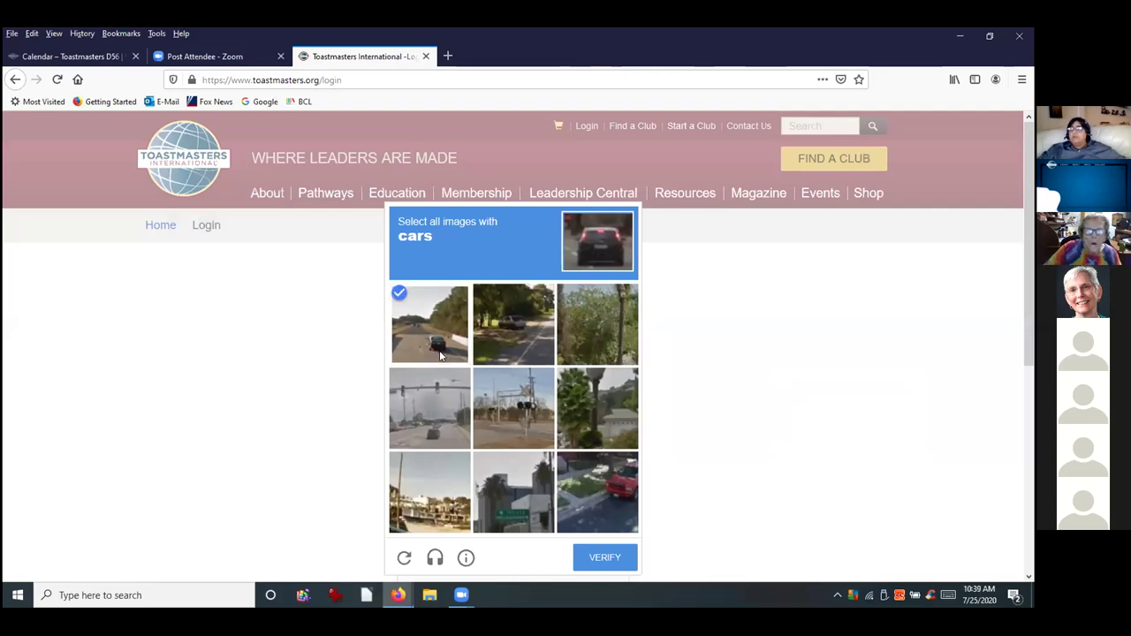
click(510, 333)
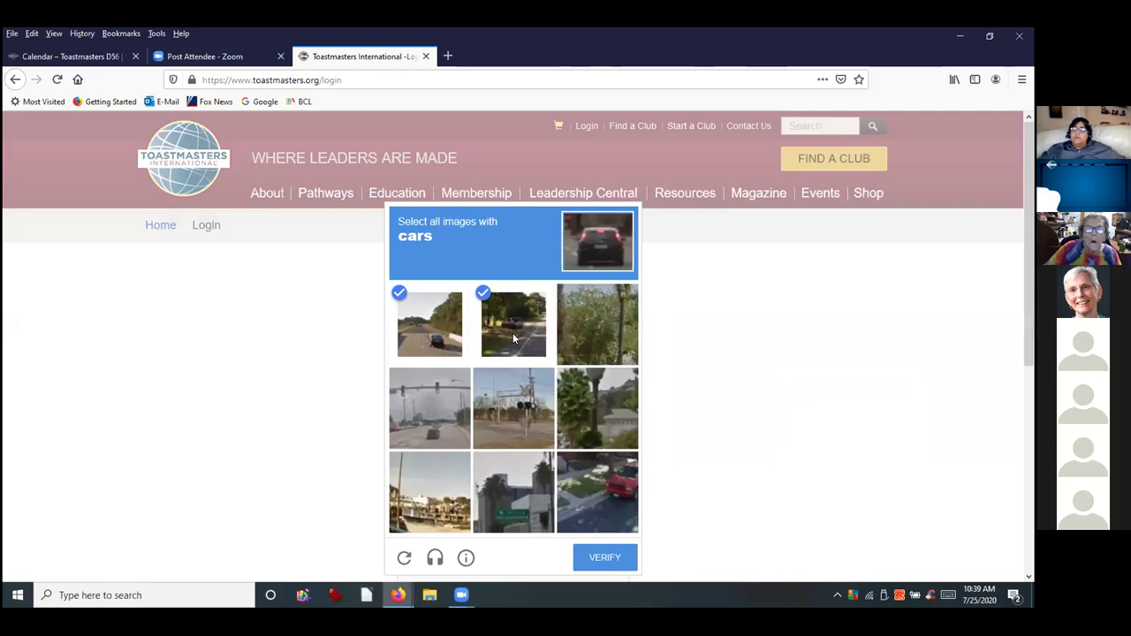
click(592, 338)
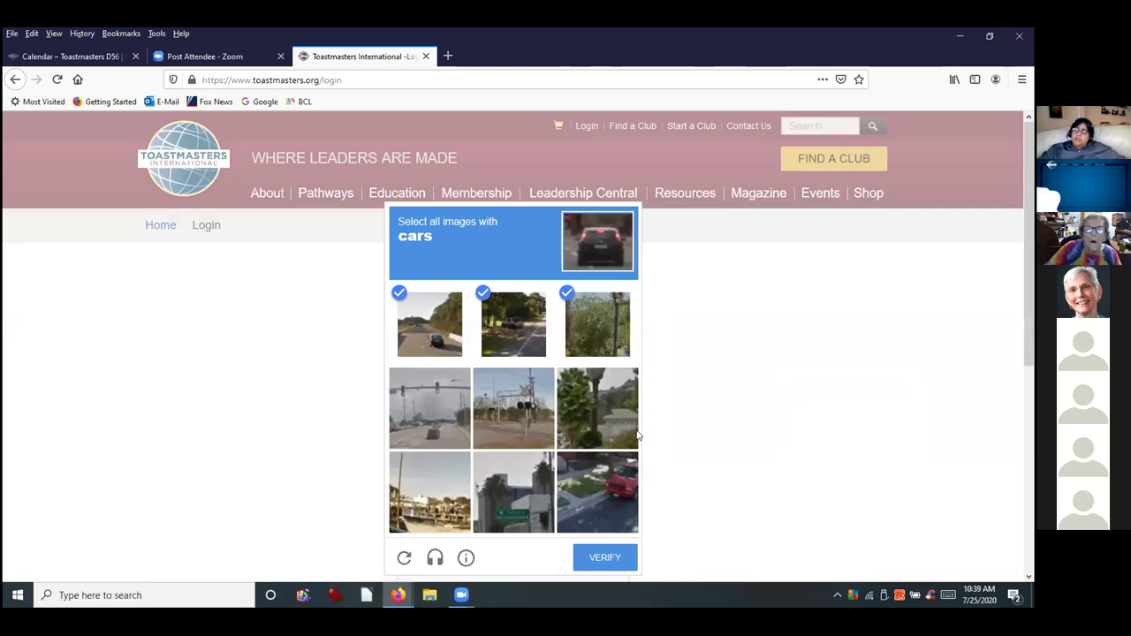
click(443, 424)
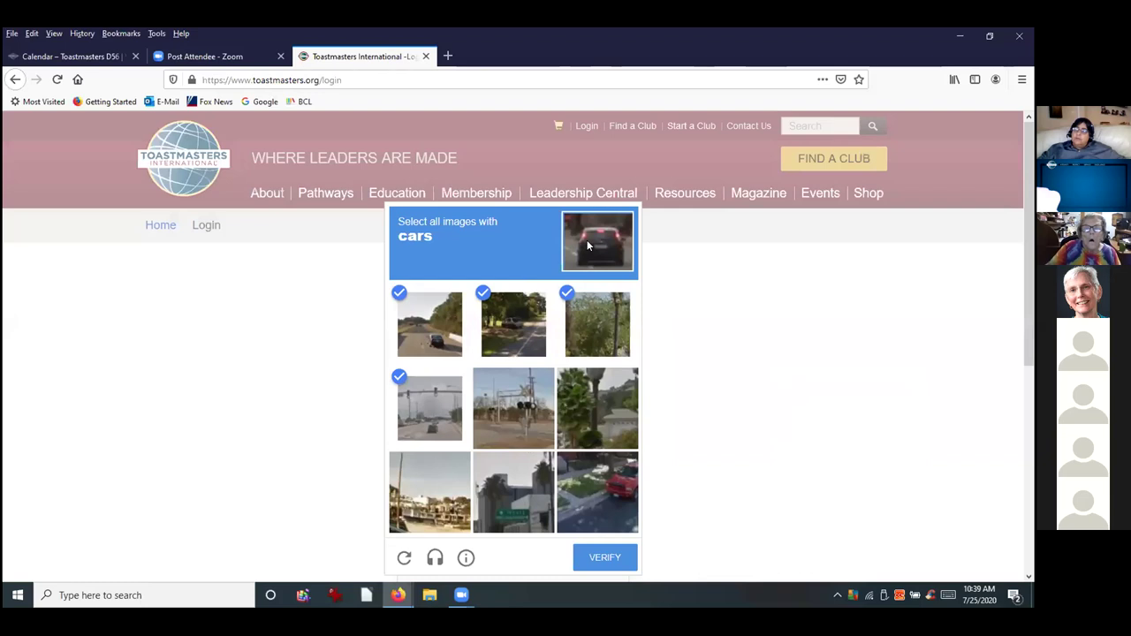
click(595, 332)
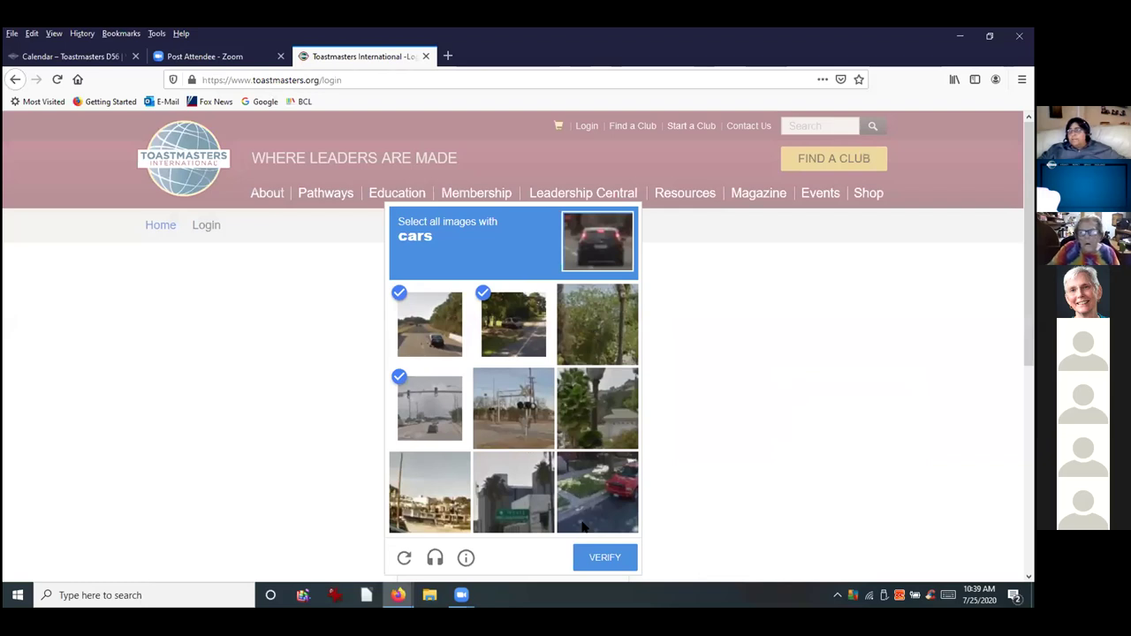
click(602, 491)
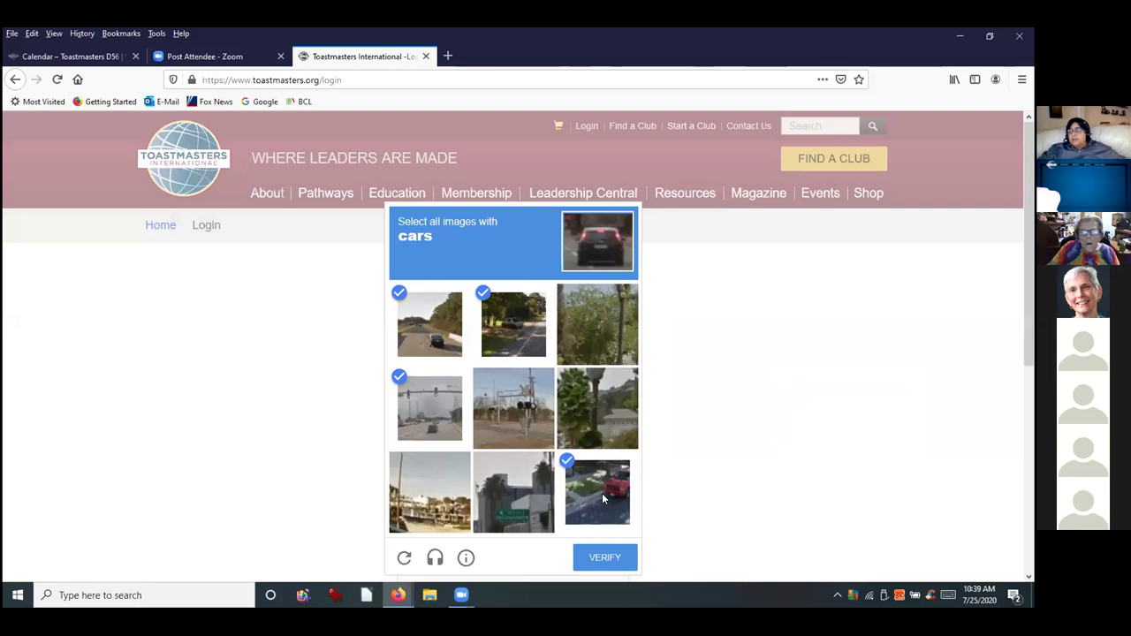
click(601, 557)
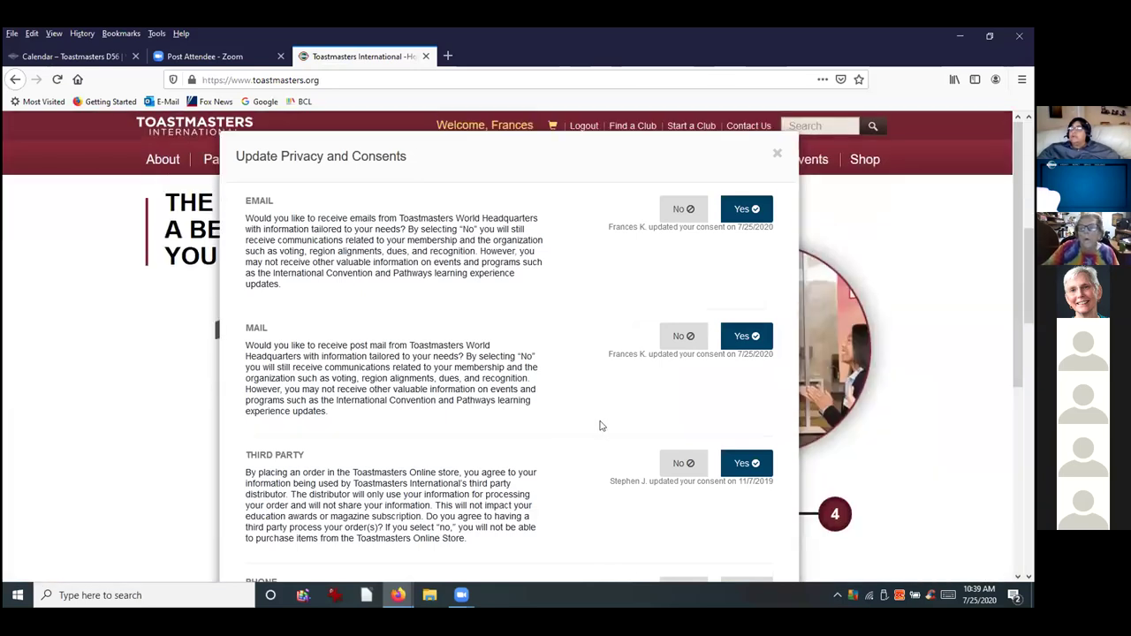
- Set the phone consent to No in the privacy and consents form and save it
scroll(583, 460, down, 3)
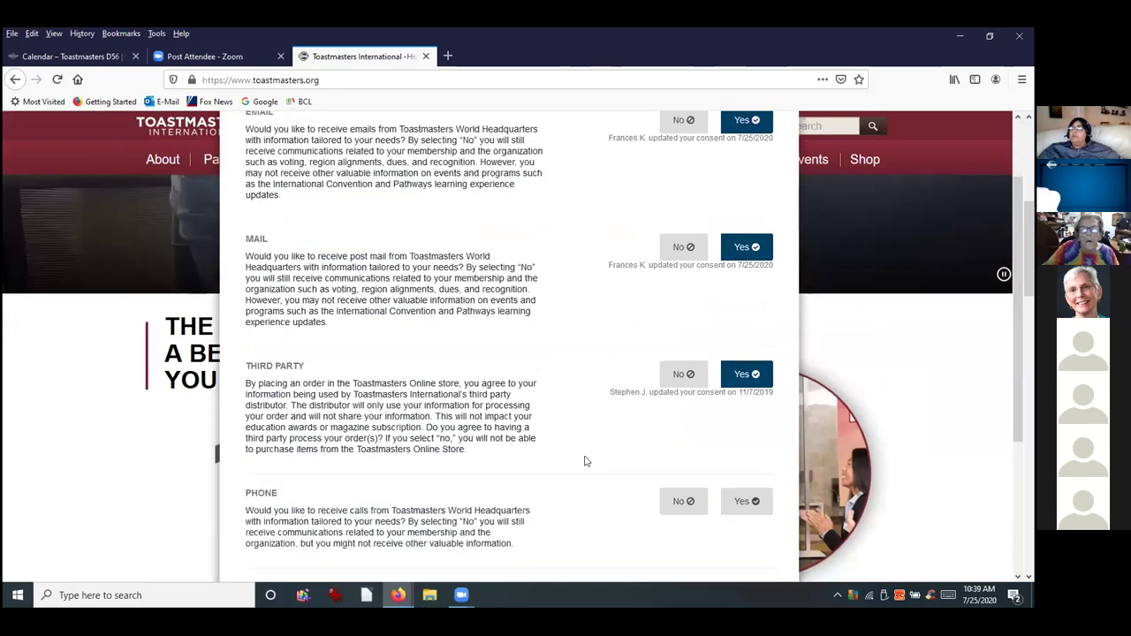
scroll(583, 460, down, 2)
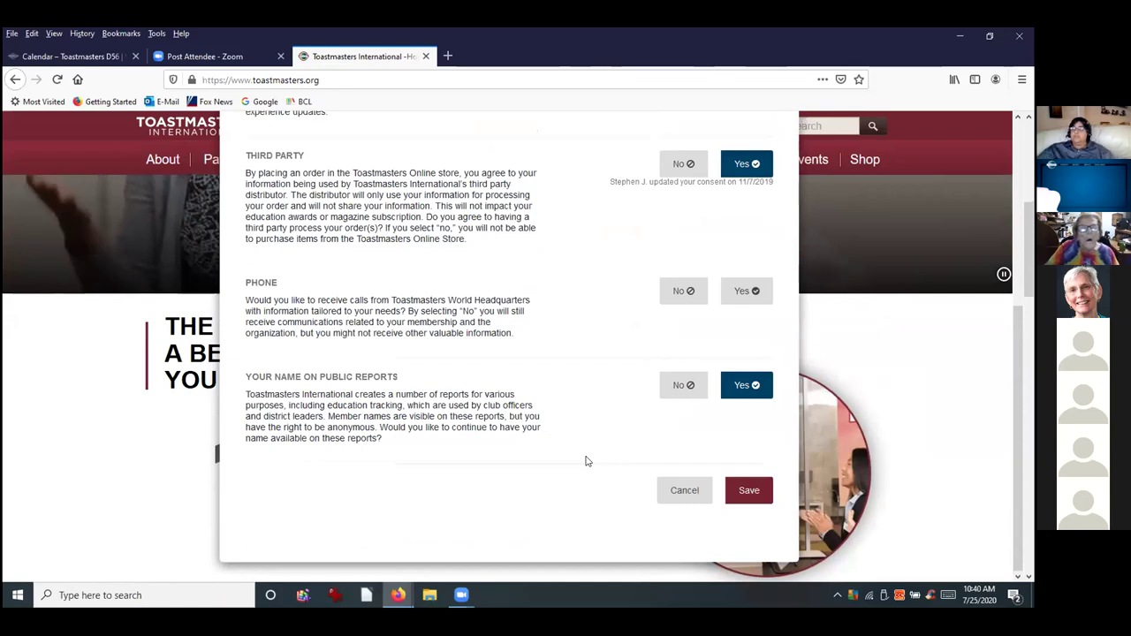
click(687, 297)
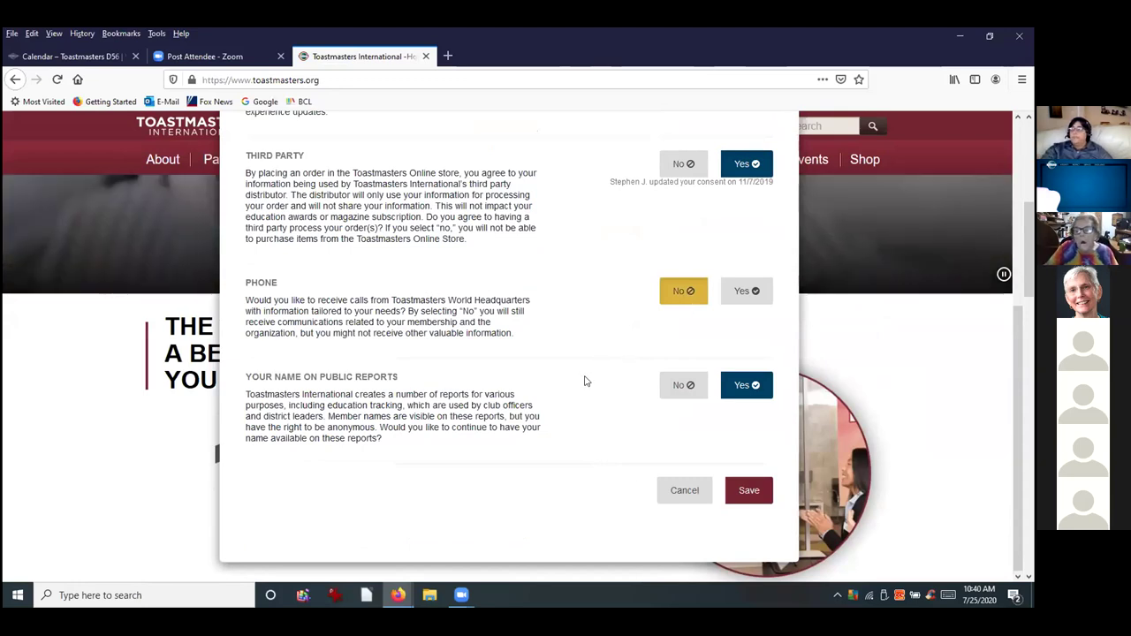
click(750, 491)
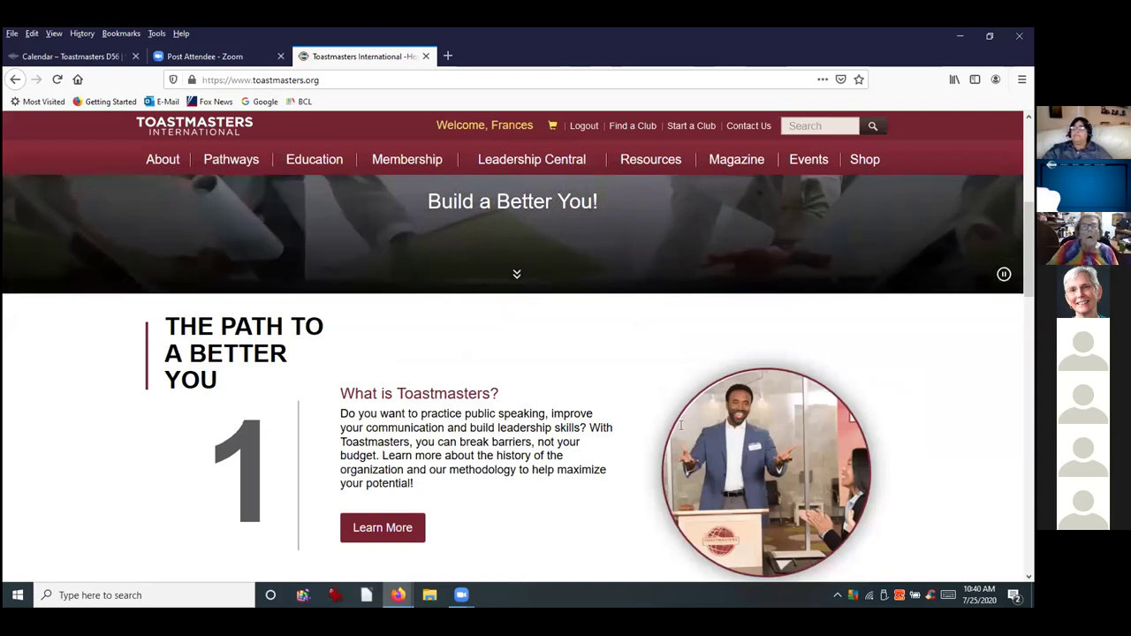
- Open the member profile and go to Base Camp for the Dining Out Toastmasters Club
click(456, 127)
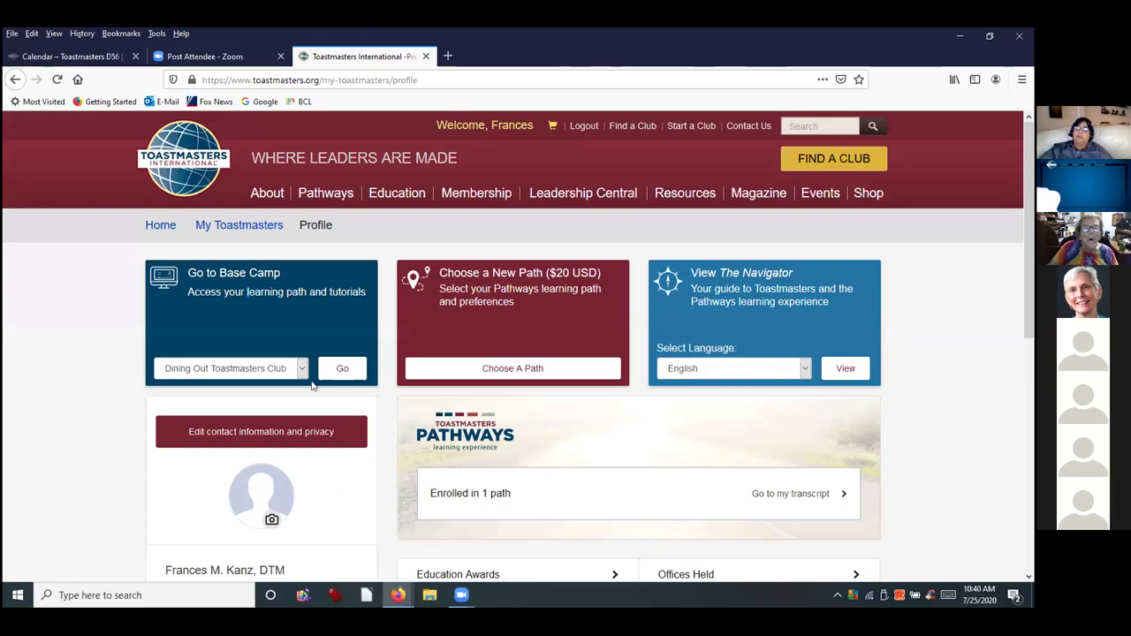
click(340, 368)
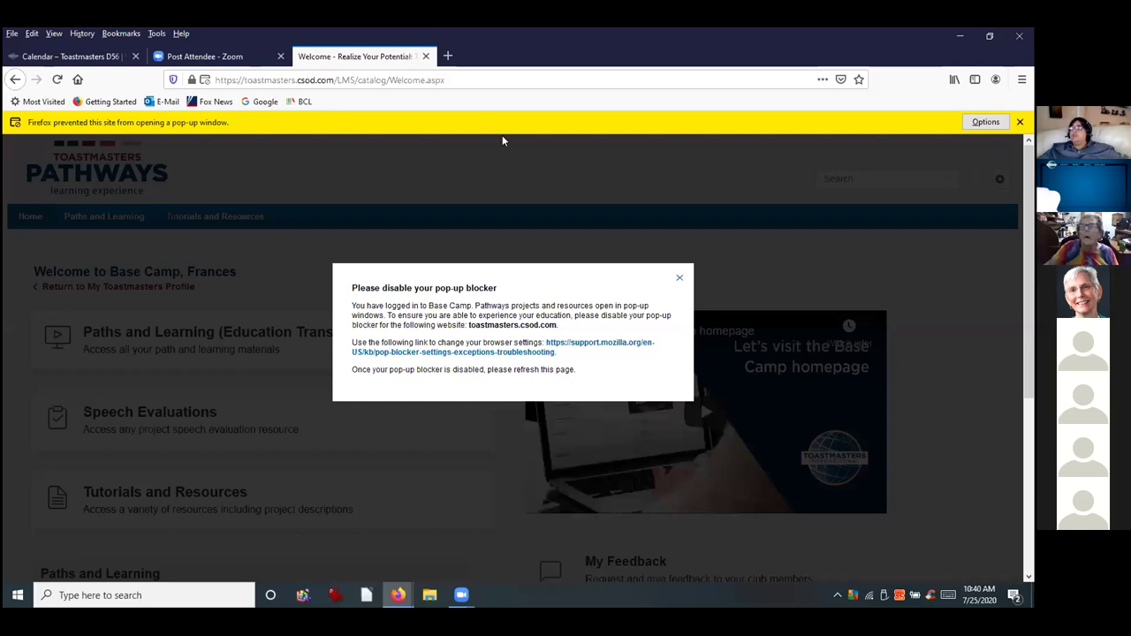
- Allow pop-ups for toastmasters.csod.com from the browser's blocking notification and dismiss the pop-up blocker message on the Base Camp page
click(984, 122)
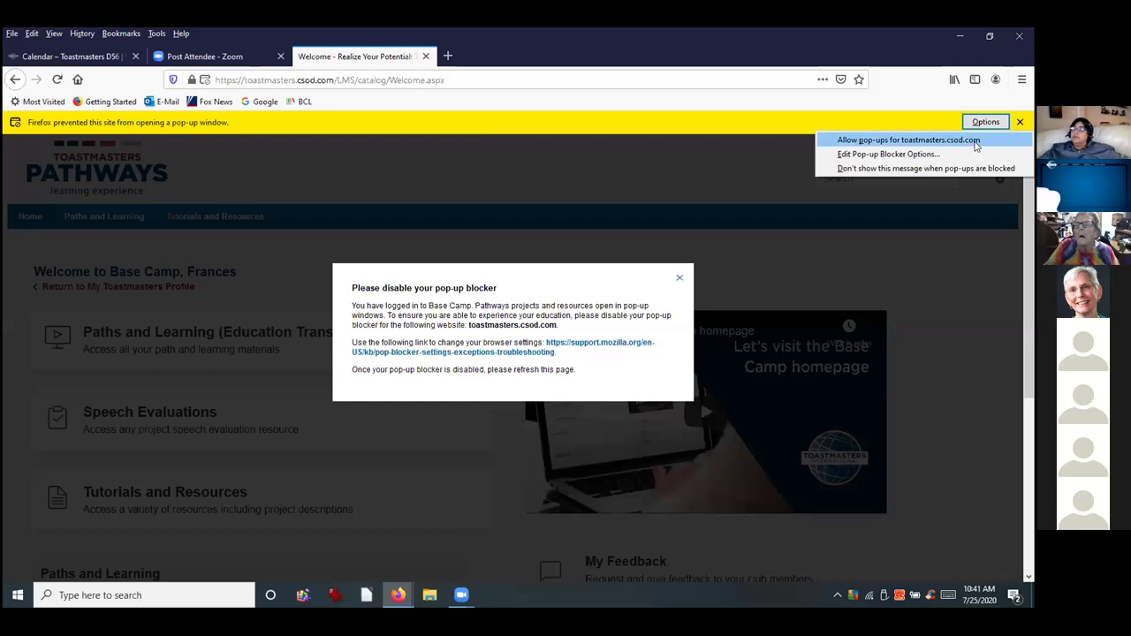
click(971, 143)
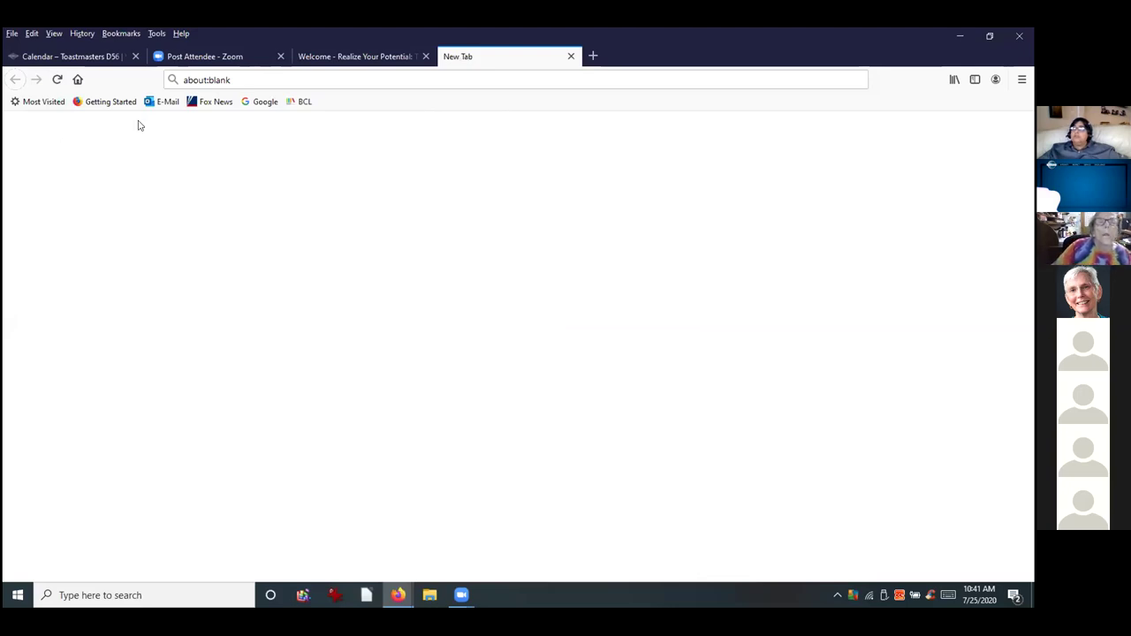
click(350, 57)
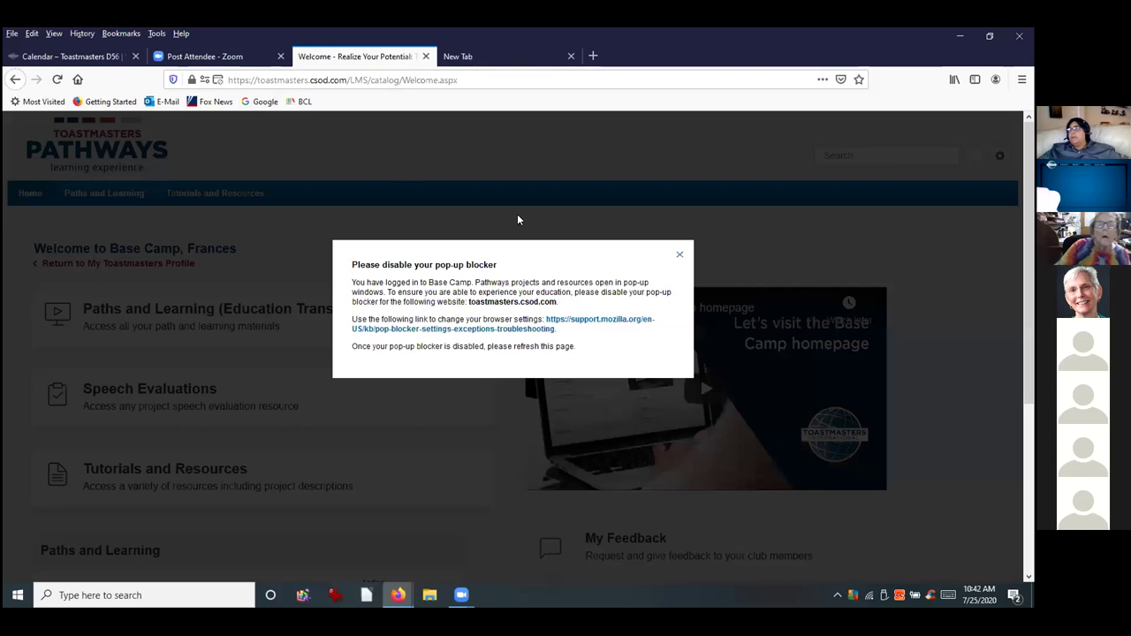
click(680, 258)
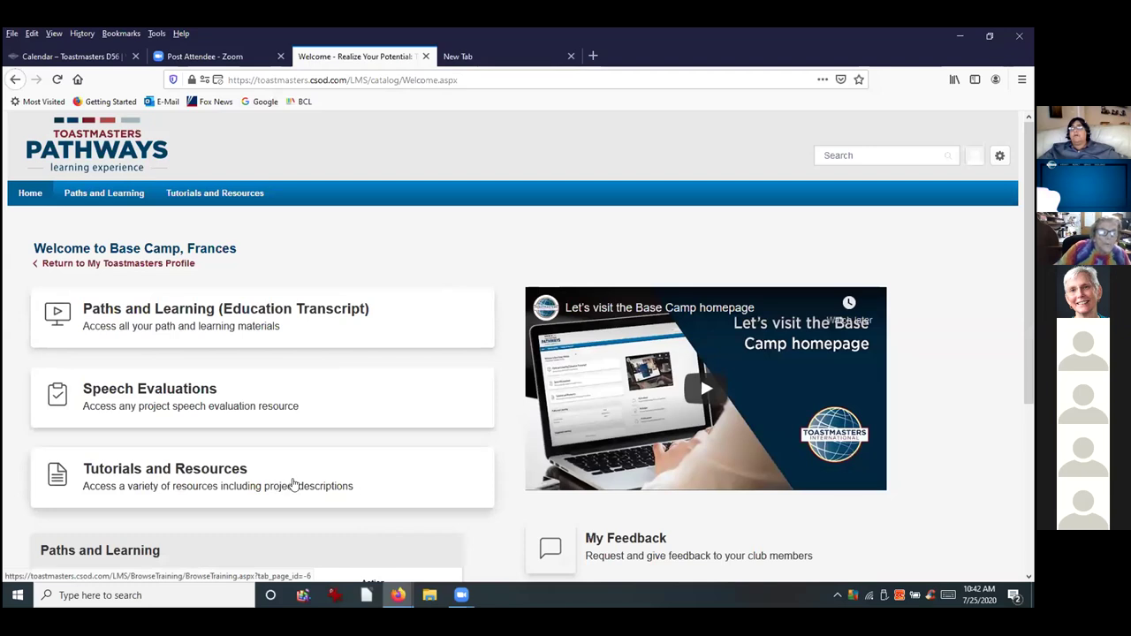
- Open the Presentation Mastery | Print curriculum from Paths and Learning and view the Ice Breaker Completion checklist, returning to the Level 1 list
click(142, 311)
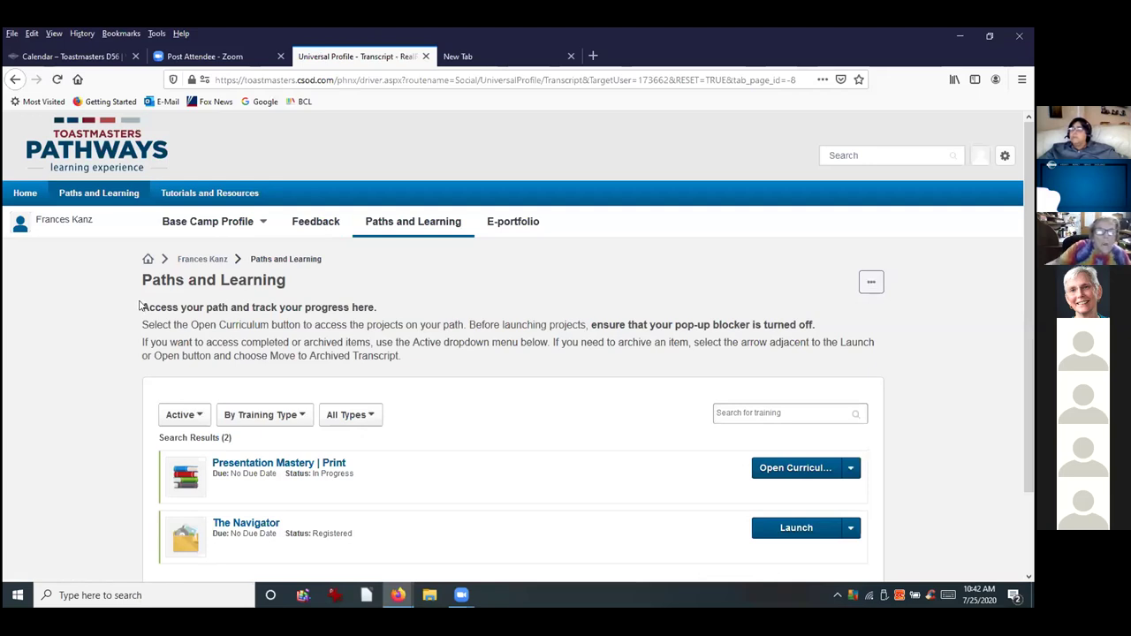
click(233, 464)
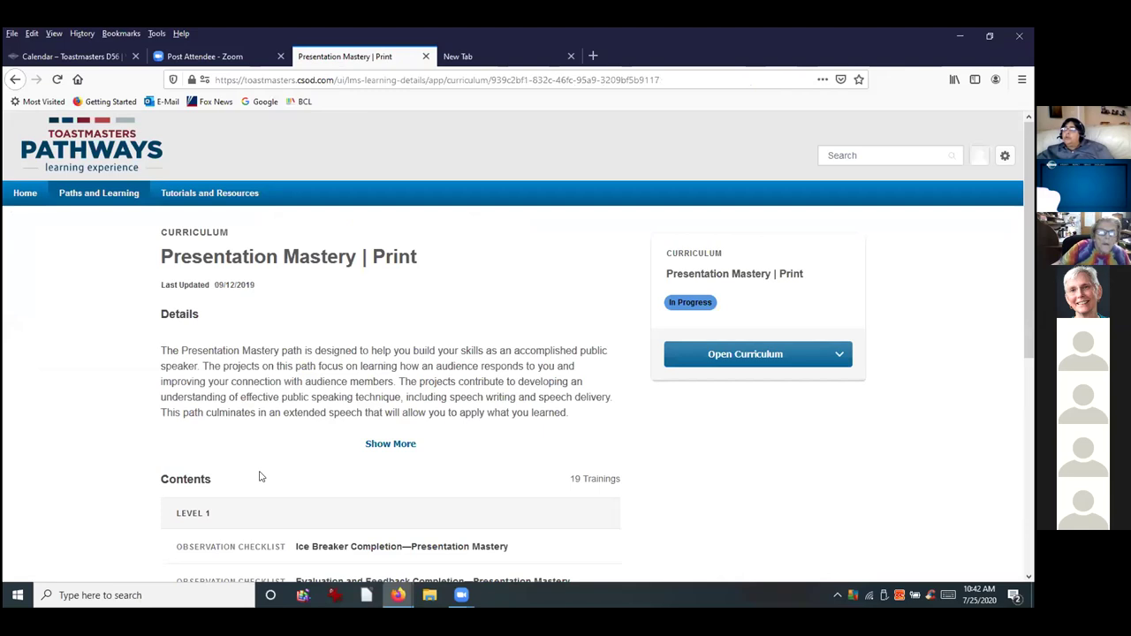
click(710, 357)
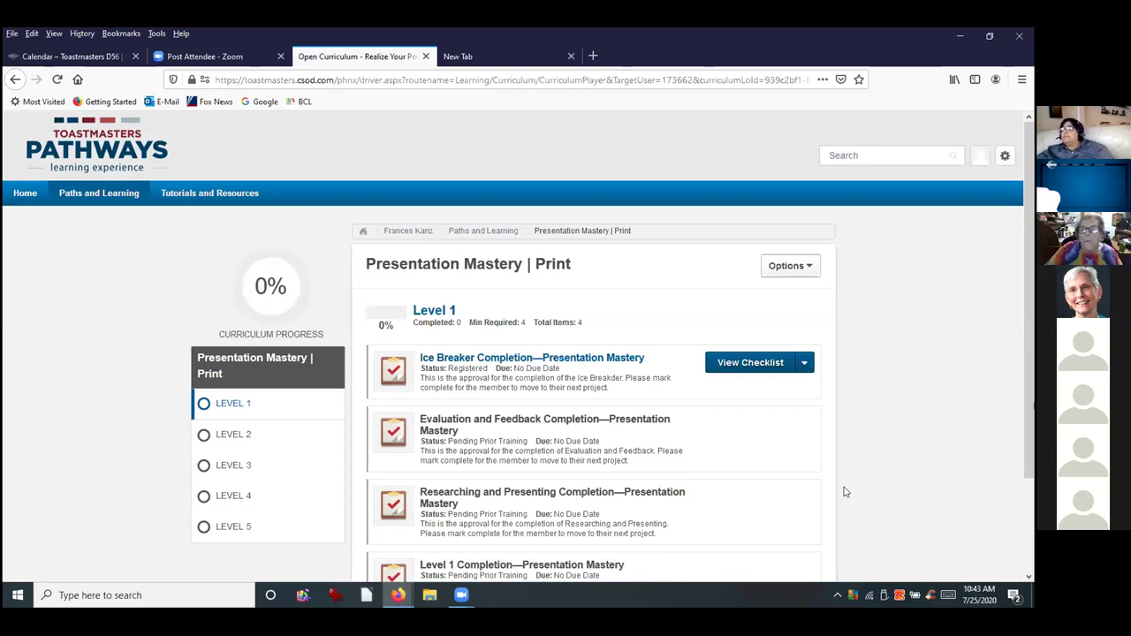
click(781, 366)
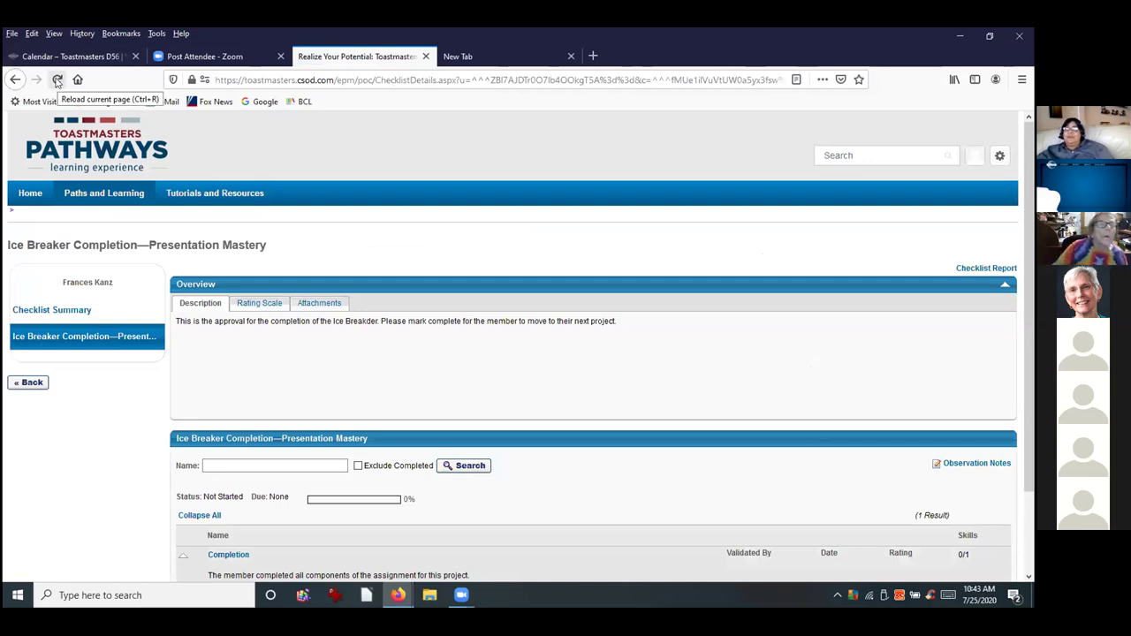
click(32, 383)
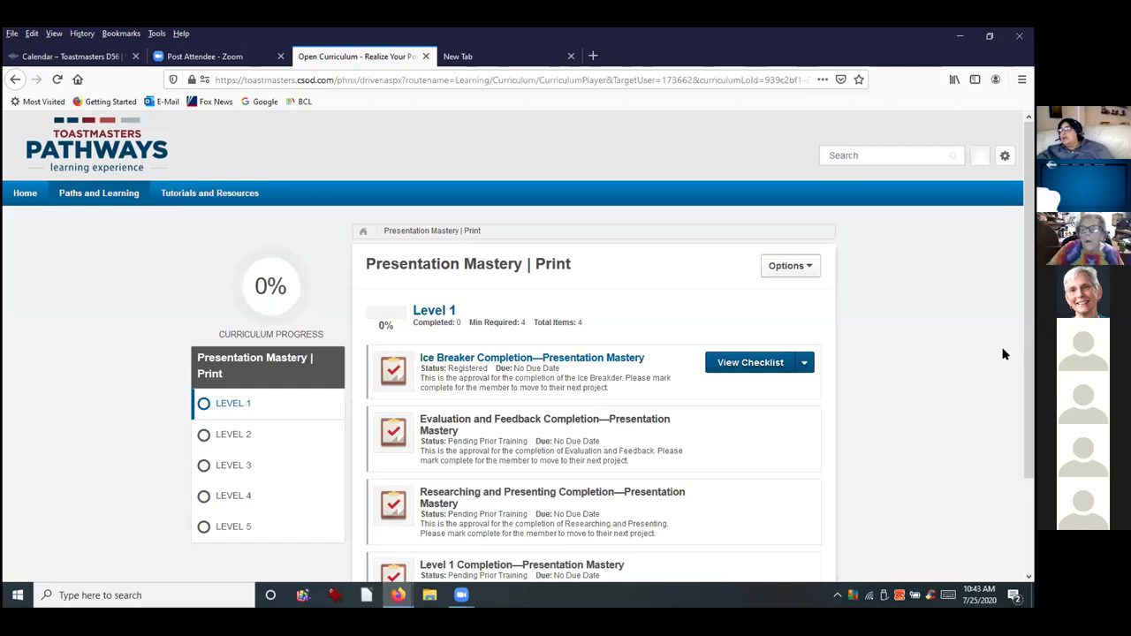
- View the Ice Breaker Completion checklist of the Presentation Mastery curriculum again, then go back to the Level 1 list
click(805, 365)
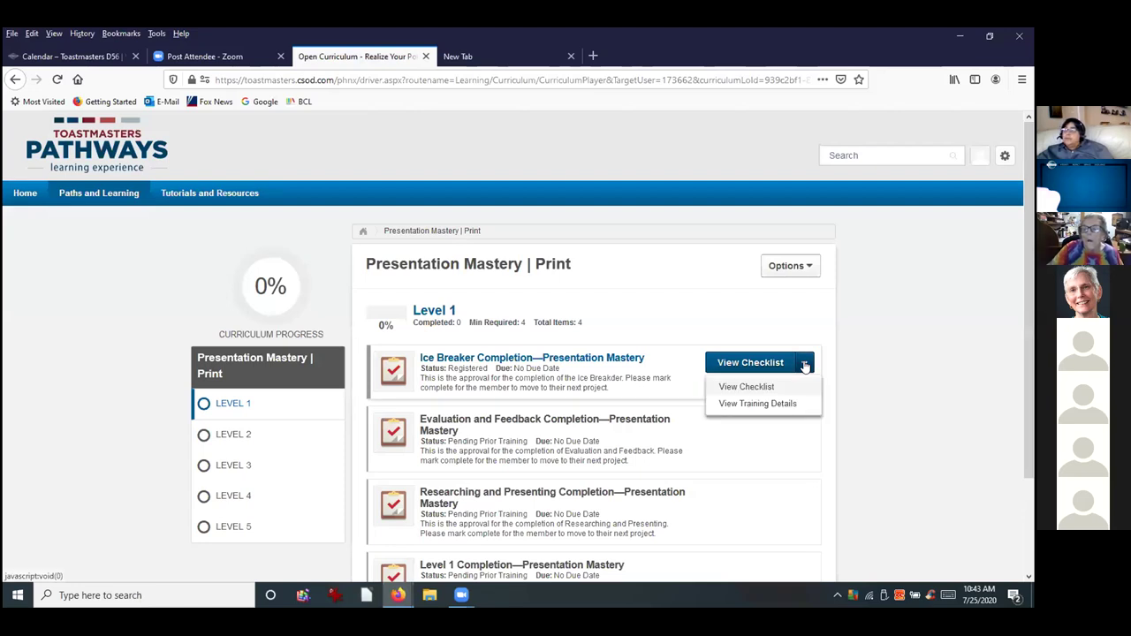
click(744, 387)
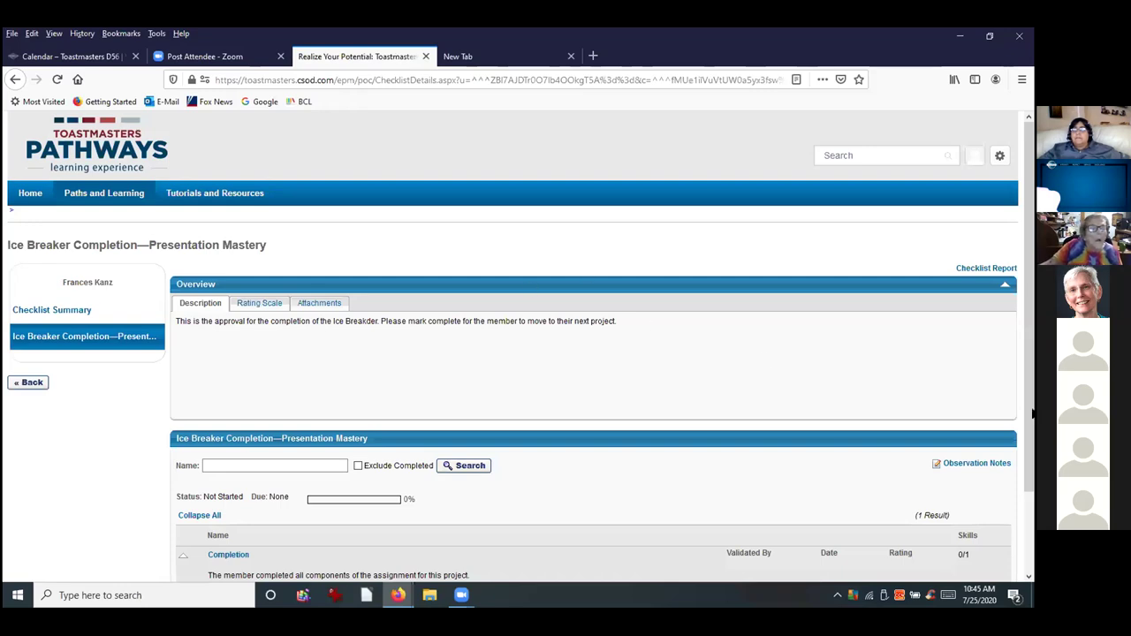
scroll(1033, 411, down, 1)
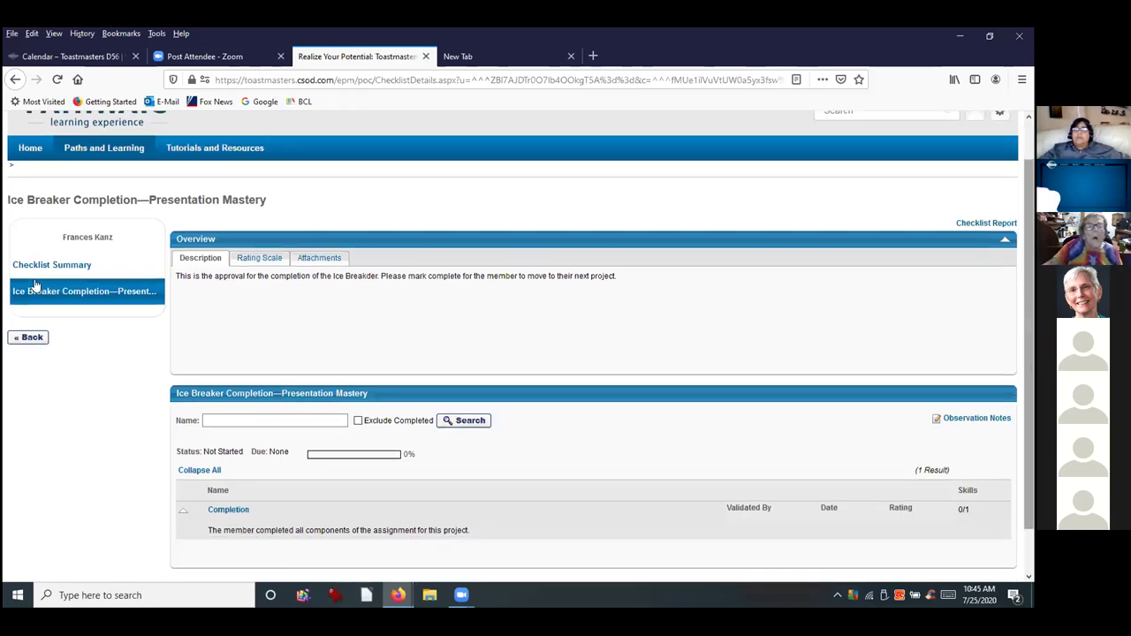
scroll(35, 285, down, 1)
click(32, 321)
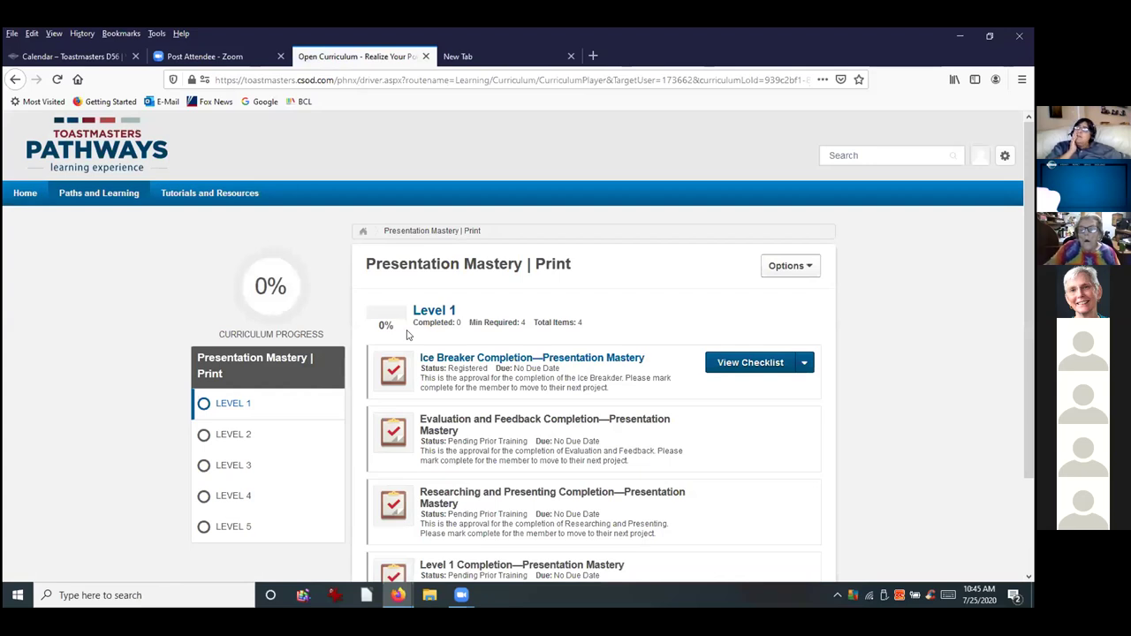
- Open the training details of Ice Breaker Completion and review its training progress and assignment history
click(802, 366)
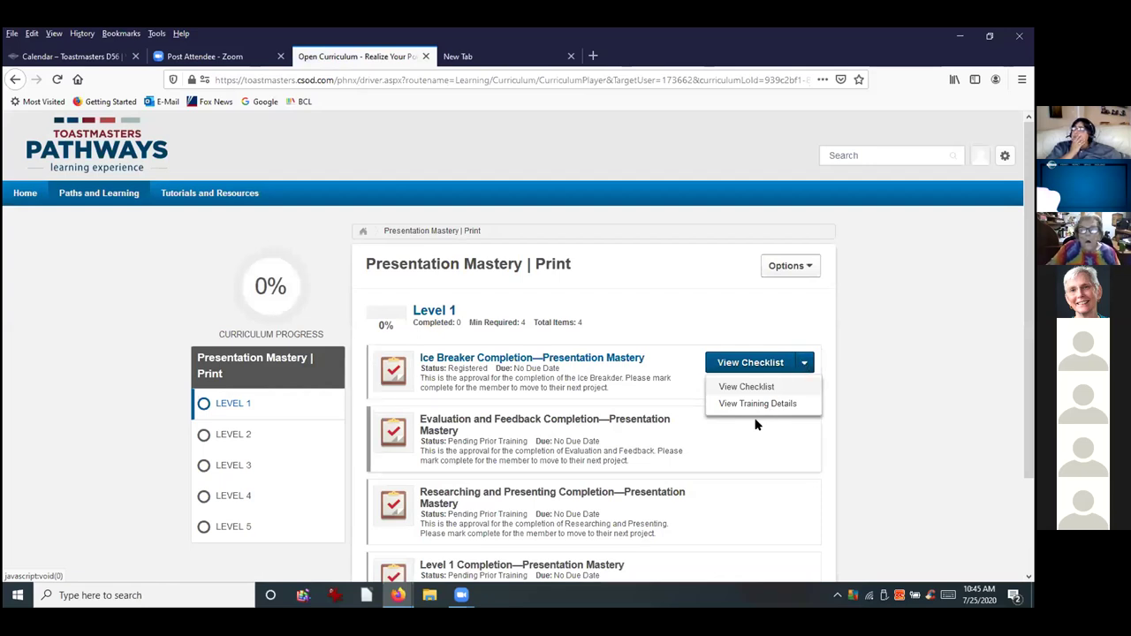
scroll(759, 428, down, 2)
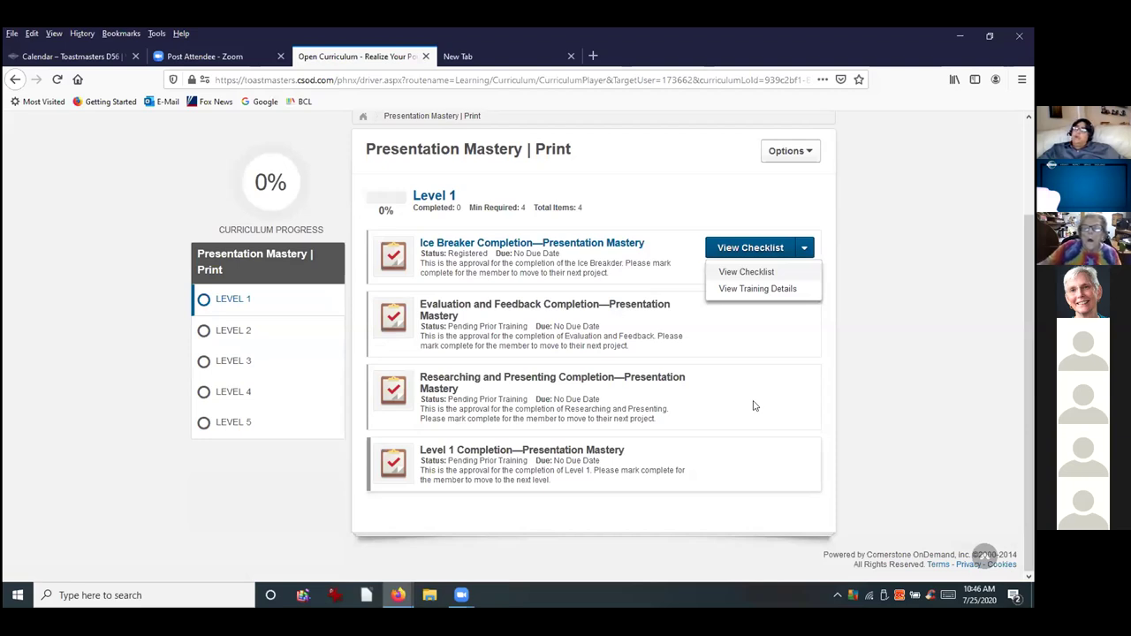
click(765, 289)
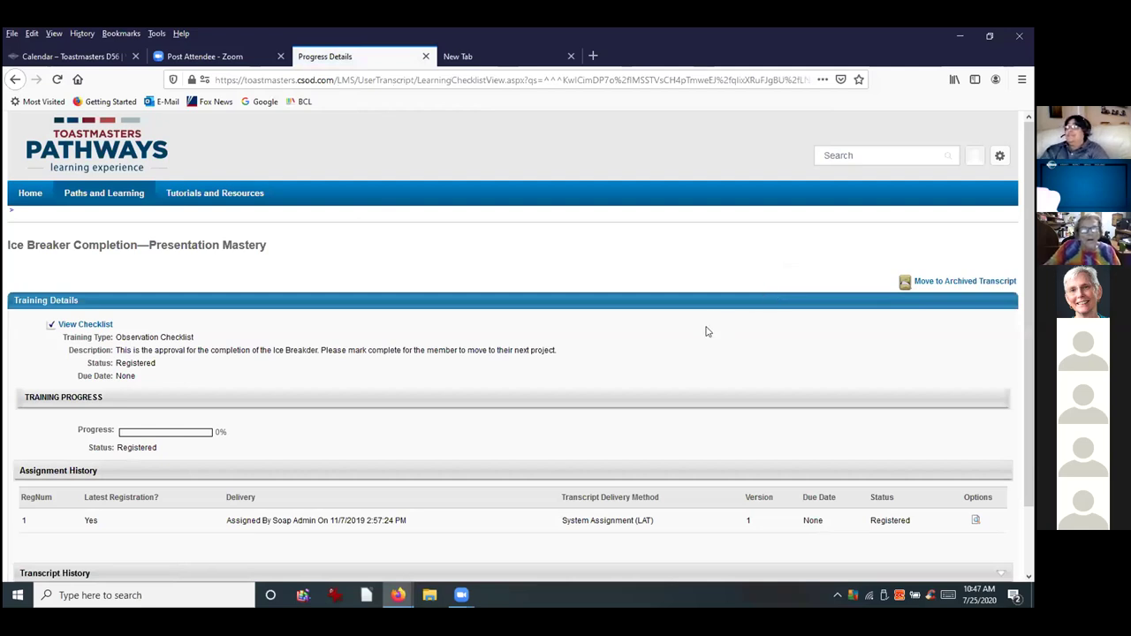
scroll(699, 377, down, 1)
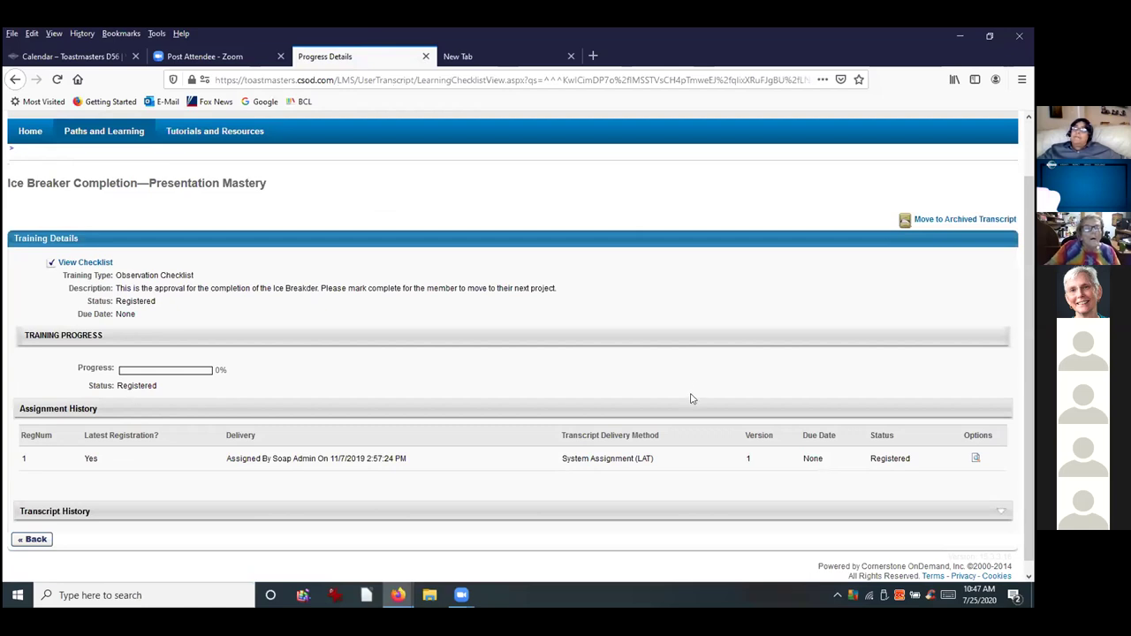
scroll(690, 407, down, 1)
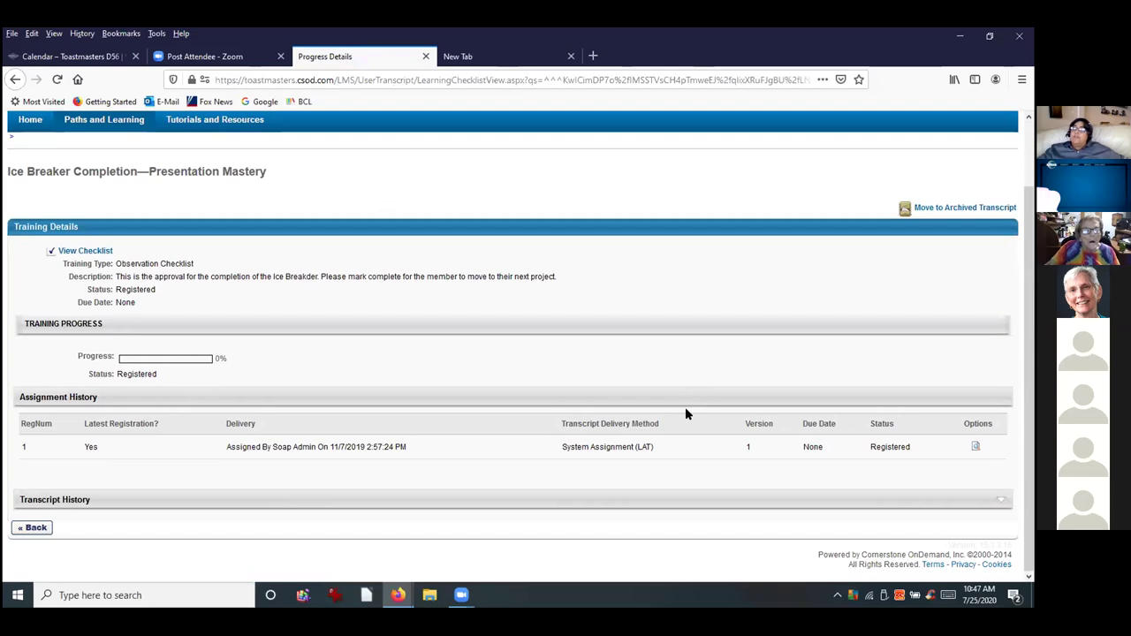